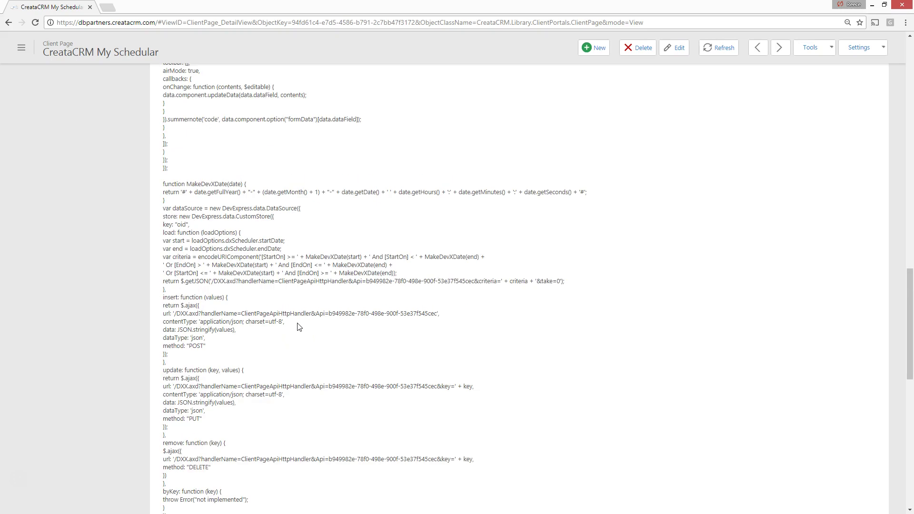
Review the CreataCRM My Schedular client page's script and open the Client Page Api list.
{"action": "scroll", "coordinate": [302, 314], "scroll_direction": "up", "scroll_amount": 10}
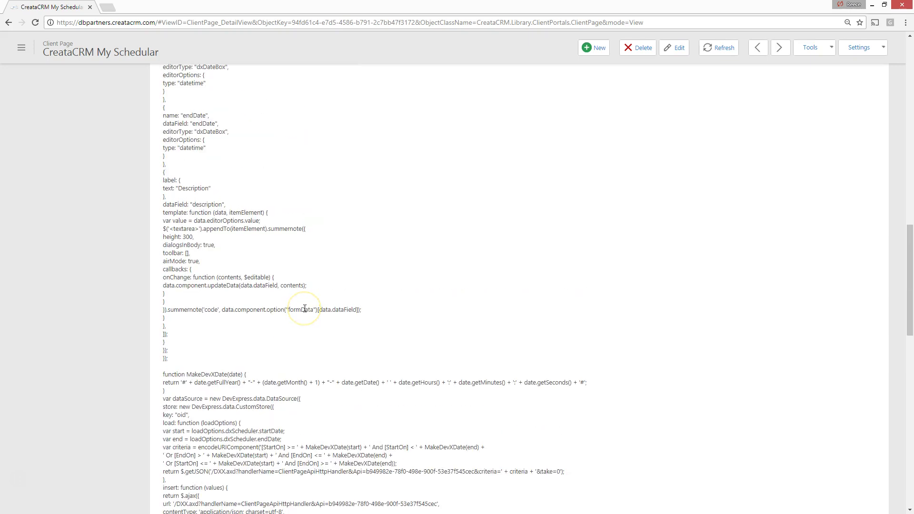
{"action": "scroll", "coordinate": [304, 310], "scroll_direction": "down", "scroll_amount": 1}
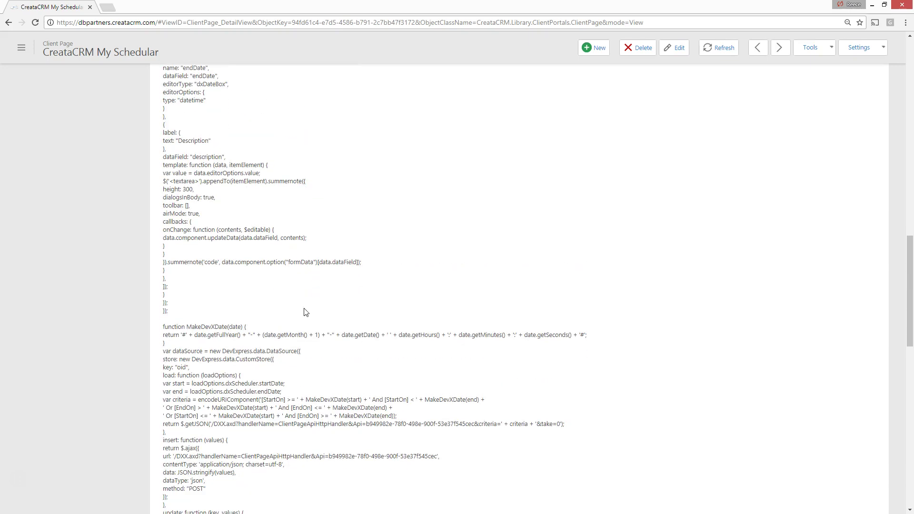
{"action": "scroll", "coordinate": [305, 308], "scroll_direction": "up", "scroll_amount": 10}
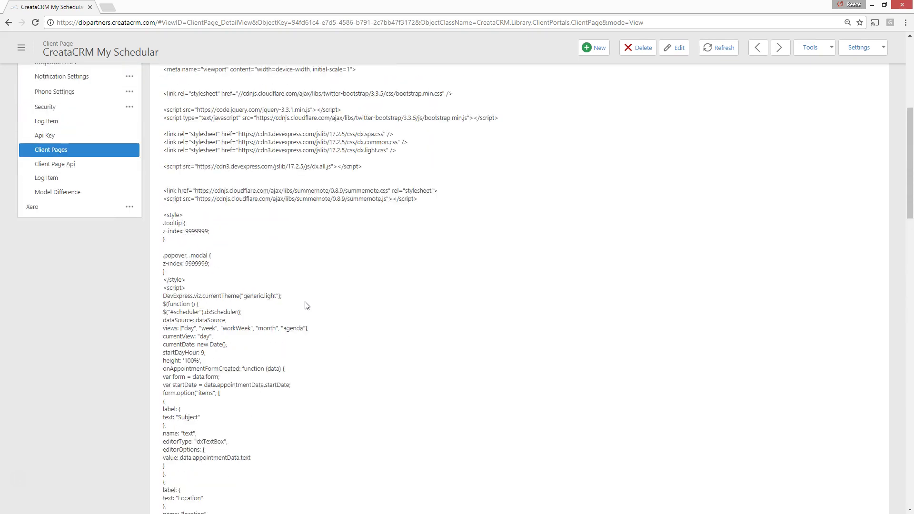
{"action": "left_click", "coordinate": [70, 369]}
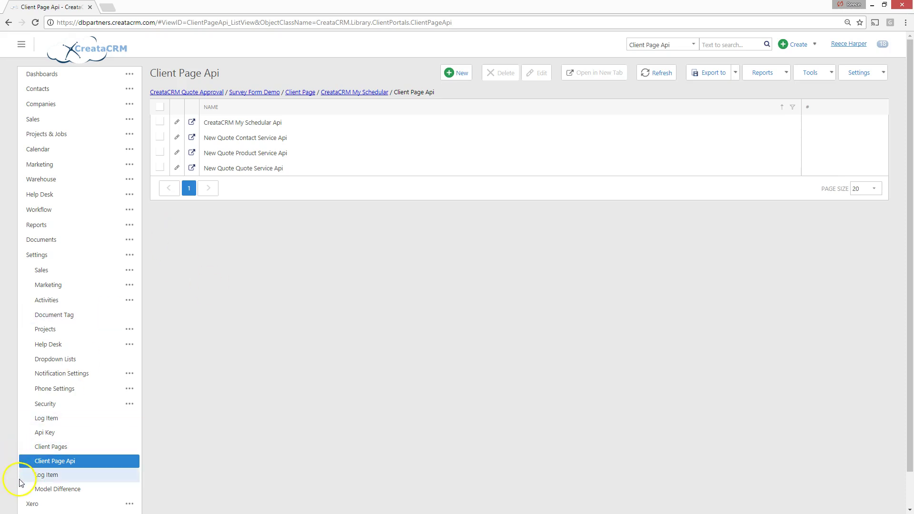
Open the CreataCRM My Schedular record from the Client Pages list and examine its appointment form code.
{"action": "left_click", "coordinate": [71, 446]}
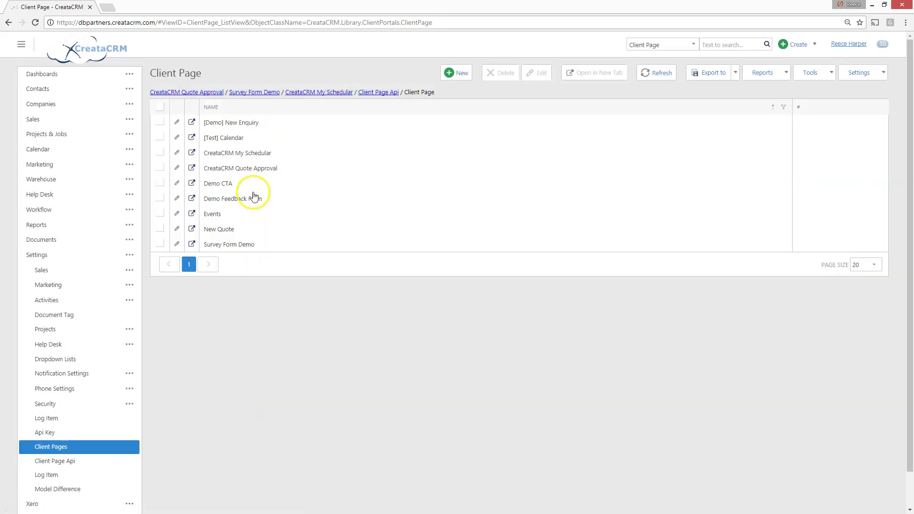
{"action": "left_click", "coordinate": [235, 153]}
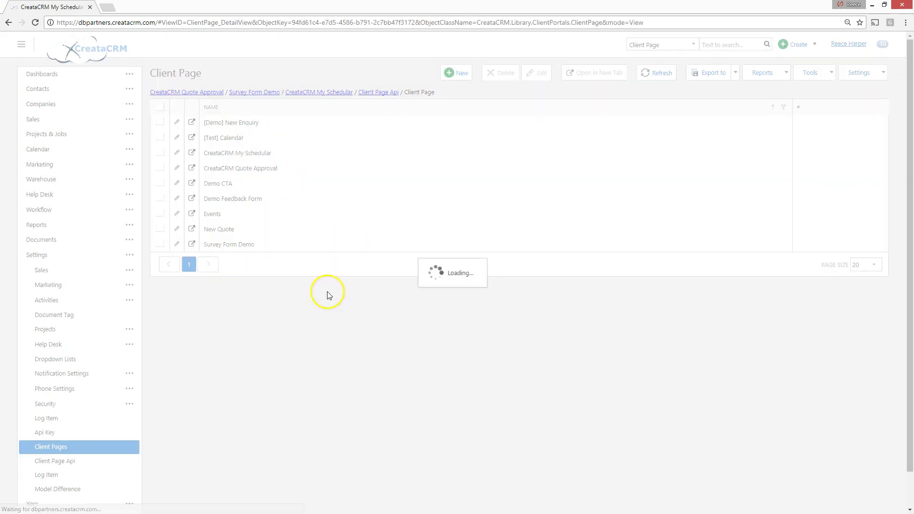
{"action": "scroll", "coordinate": [323, 353], "scroll_direction": "down", "scroll_amount": 15}
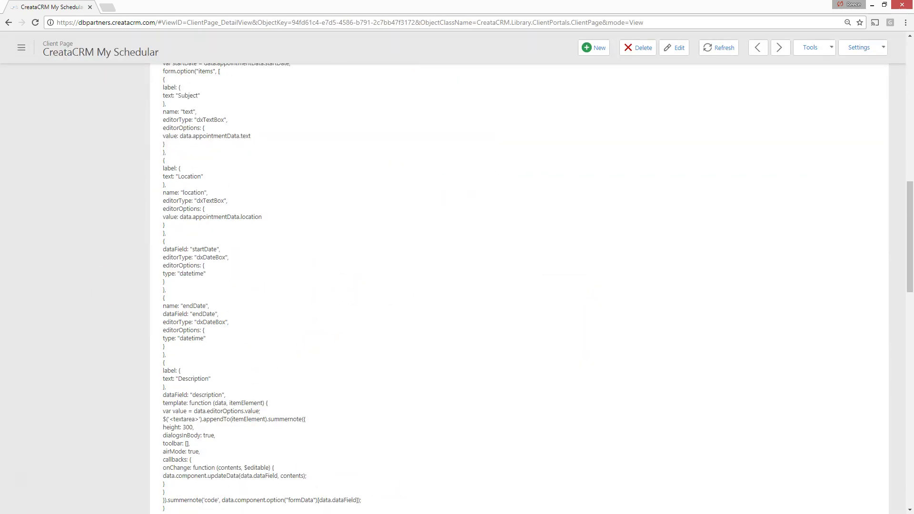
Bring up the live My Schedular page and change the calendar from Agenda to the Work Week view.
{"action": "left_click_drag", "start_coordinate": [1, 7], "coordinate": [199, 44]}
{"action": "scroll", "coordinate": [279, 150], "scroll_direction": "down", "scroll_amount": 5}
{"action": "scroll", "coordinate": [281, 159], "scroll_direction": "up", "scroll_amount": 5}
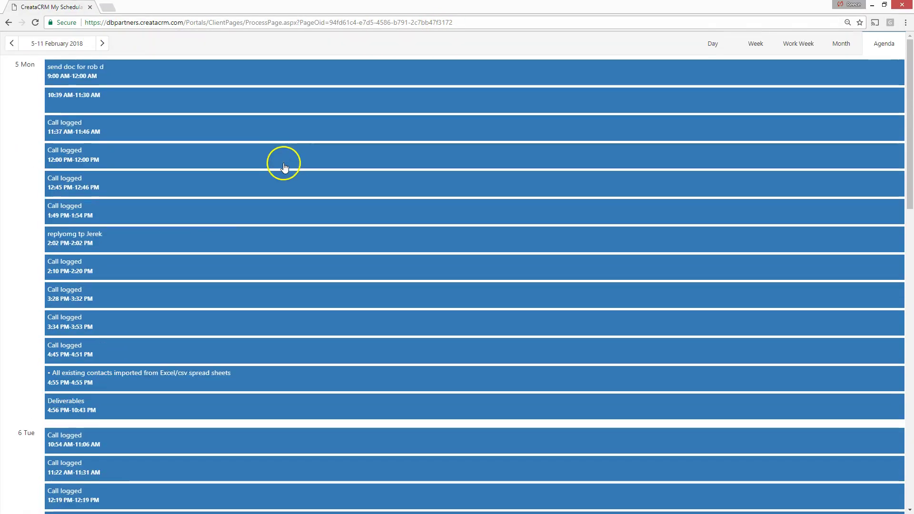
{"action": "left_click", "coordinate": [756, 44]}
{"action": "left_click", "coordinate": [788, 47]}
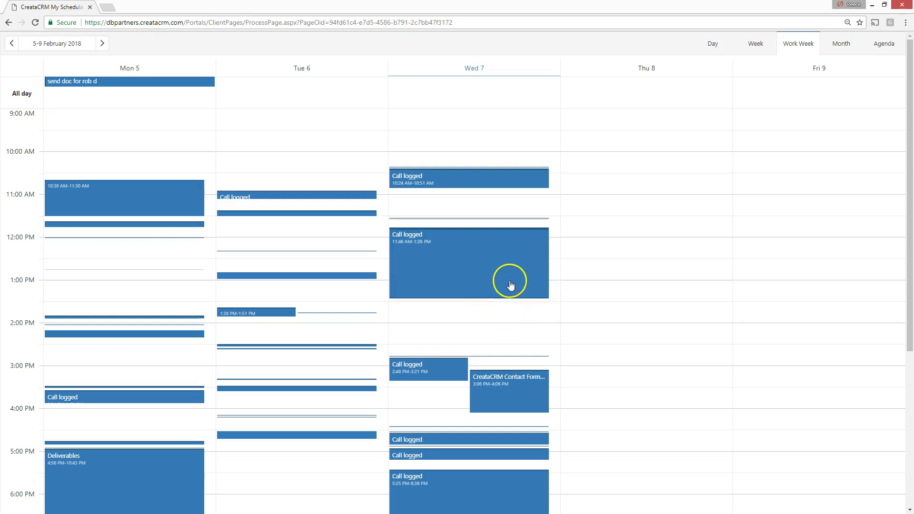
Inspect the details of Wednesday's 11:46 AM "Call logged" appointment and close them without changes.
{"action": "double_click", "coordinate": [482, 285]}
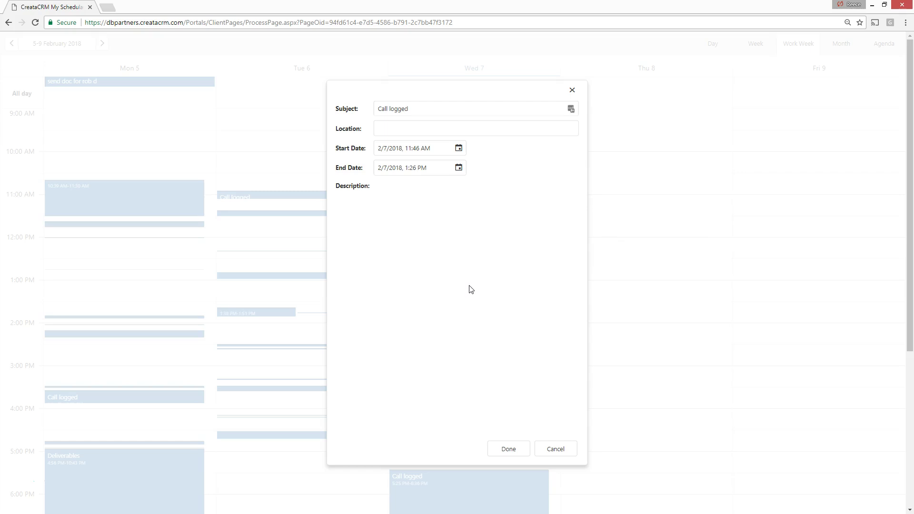
{"action": "left_click", "coordinate": [571, 90]}
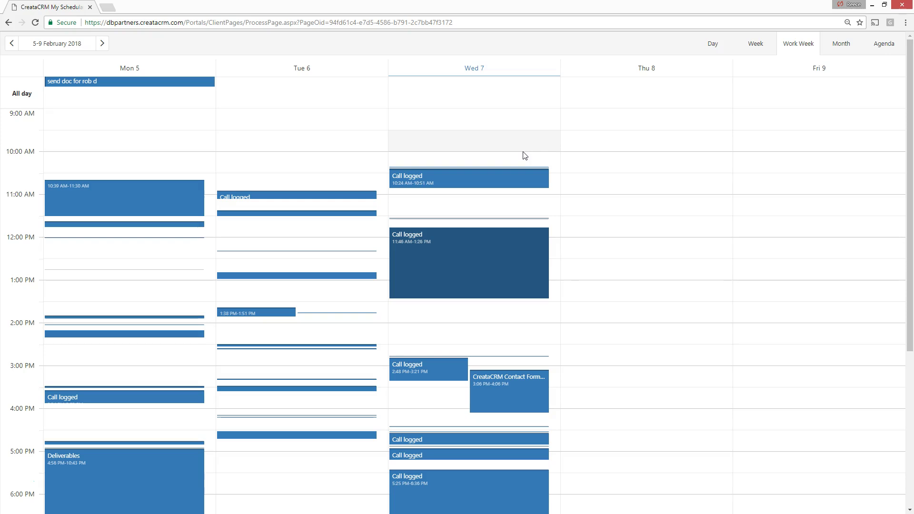
{"action": "double_click", "coordinate": [448, 242]}
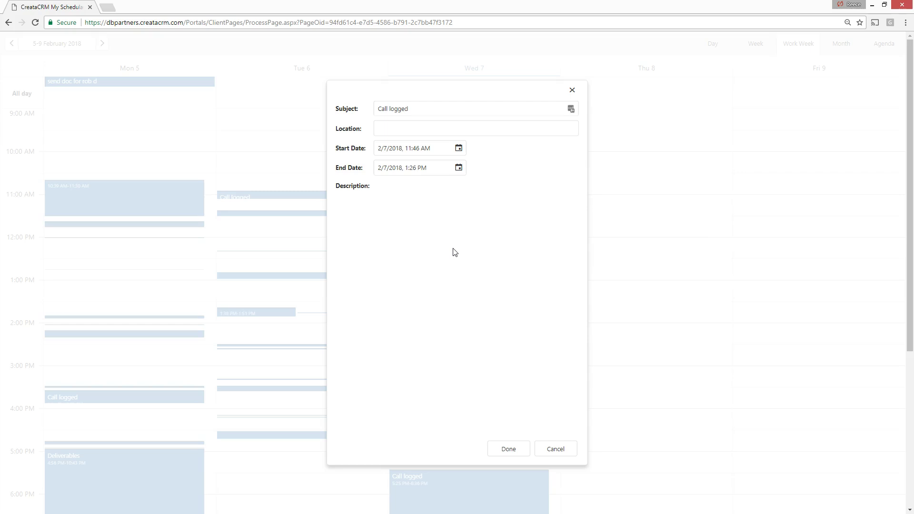
{"action": "left_click", "coordinate": [571, 90]}
{"action": "scroll", "coordinate": [520, 312], "scroll_direction": "down", "scroll_amount": 5}
{"action": "scroll", "coordinate": [520, 312], "scroll_direction": "up", "scroll_amount": 5}
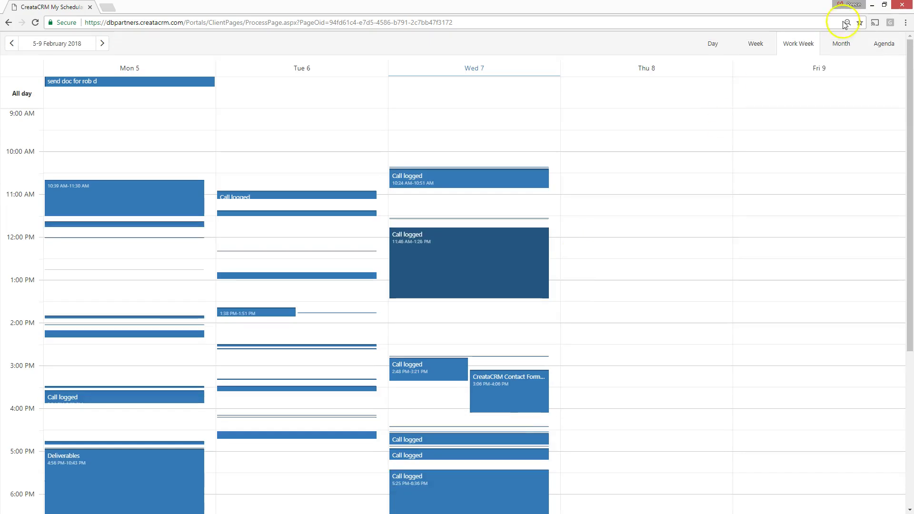
Browse the week's entries in the Agenda view, including a visit to the previous week and back.
{"action": "left_click", "coordinate": [881, 42]}
{"action": "scroll", "coordinate": [622, 183], "scroll_direction": "down", "scroll_amount": 14}
{"action": "scroll", "coordinate": [622, 181], "scroll_direction": "up", "scroll_amount": 8}
{"action": "scroll", "coordinate": [880, 57], "scroll_direction": "up", "scroll_amount": 6}
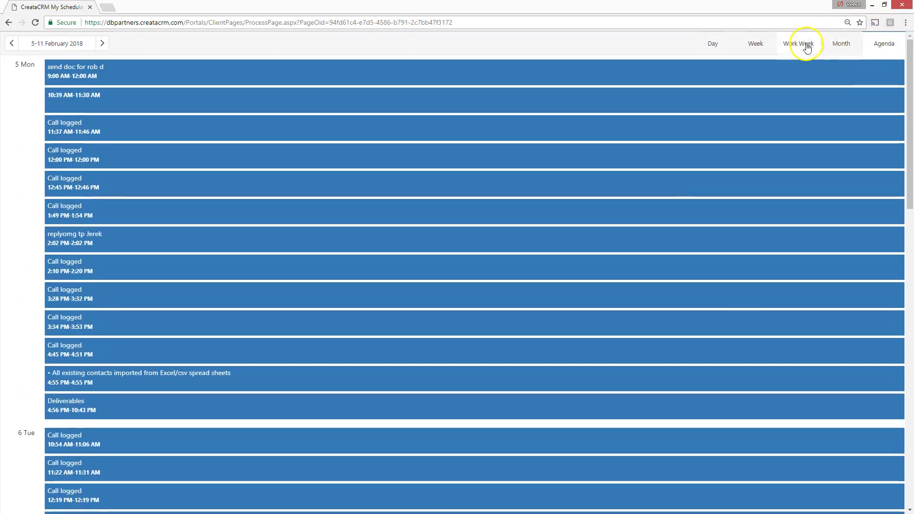
{"action": "scroll", "coordinate": [751, 152], "scroll_direction": "down", "scroll_amount": 5}
{"action": "scroll", "coordinate": [751, 152], "scroll_direction": "down", "scroll_amount": 4}
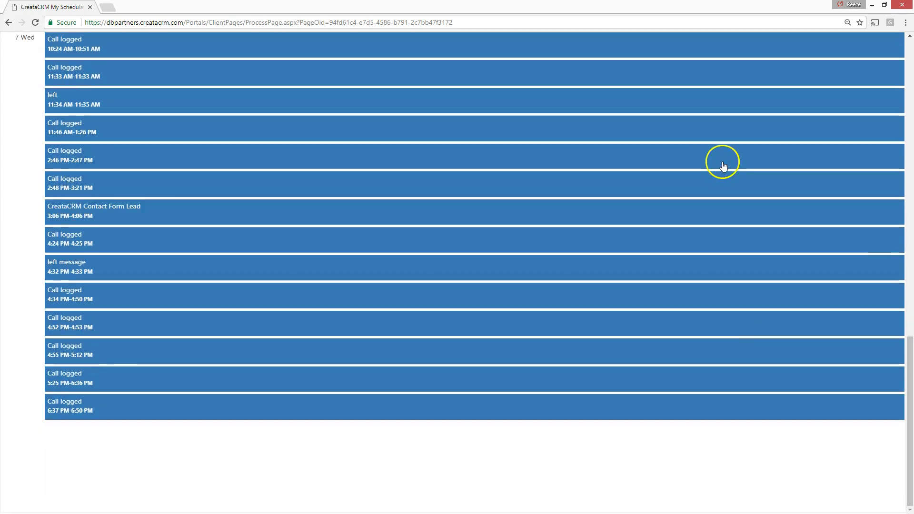
{"action": "scroll", "coordinate": [718, 167], "scroll_direction": "up", "scroll_amount": 6}
{"action": "scroll", "coordinate": [700, 185], "scroll_direction": "up", "scroll_amount": 3}
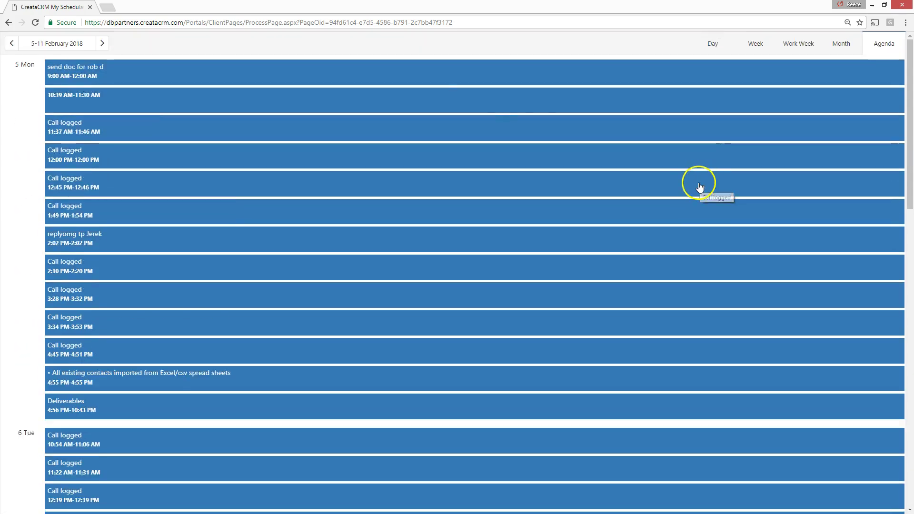
{"action": "left_click", "coordinate": [11, 44]}
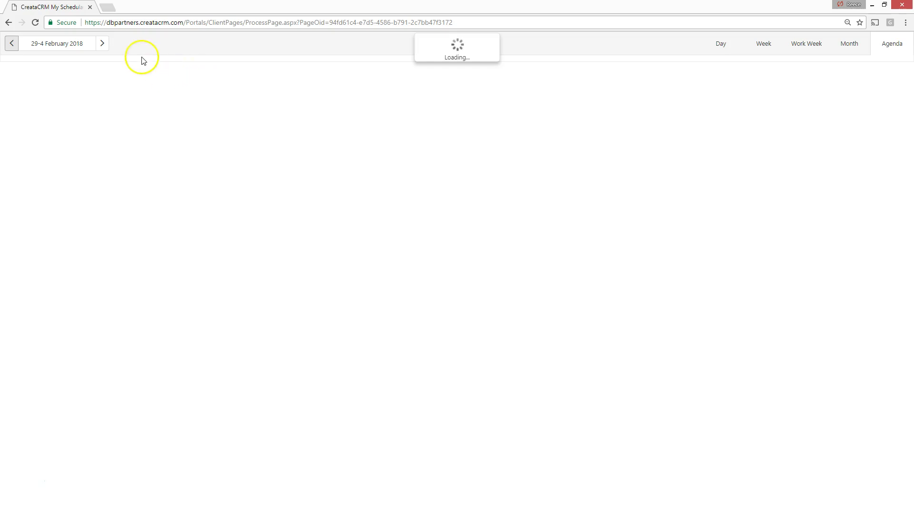
{"action": "left_click", "coordinate": [101, 43]}
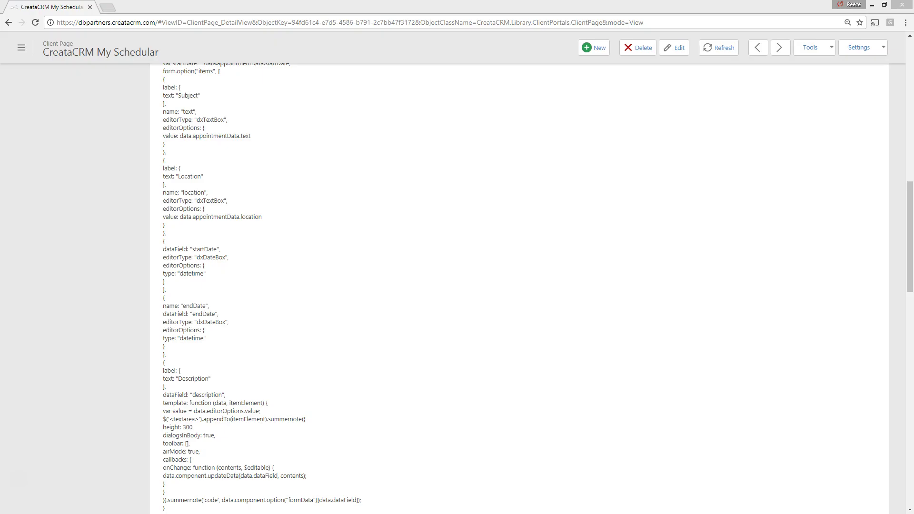
Dock the Survey Form Demo page as a tab in the CRM browser window and look over its fields.
{"action": "left_click", "coordinate": [19, 36]}
{"action": "left_click_drag", "start_coordinate": [19, 36], "coordinate": [90, 8]}
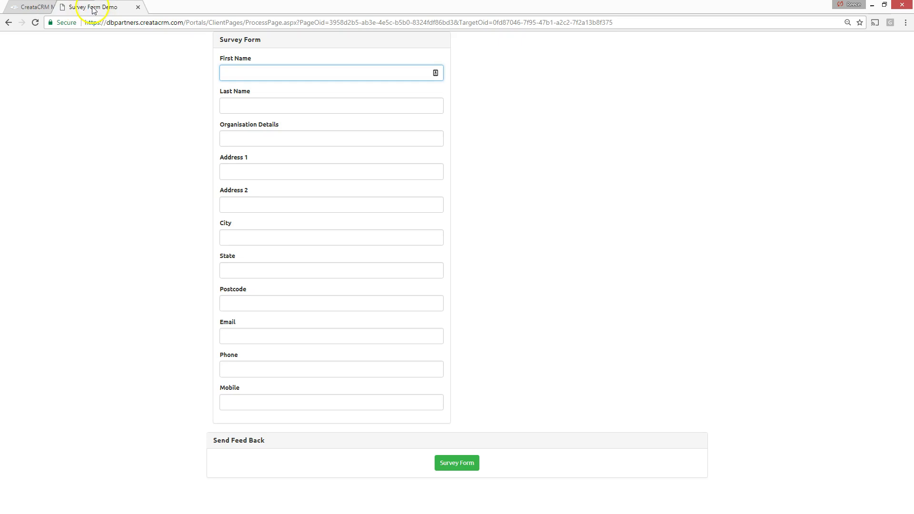
{"action": "left_click", "coordinate": [384, 242]}
{"action": "left_click", "coordinate": [293, 161]}
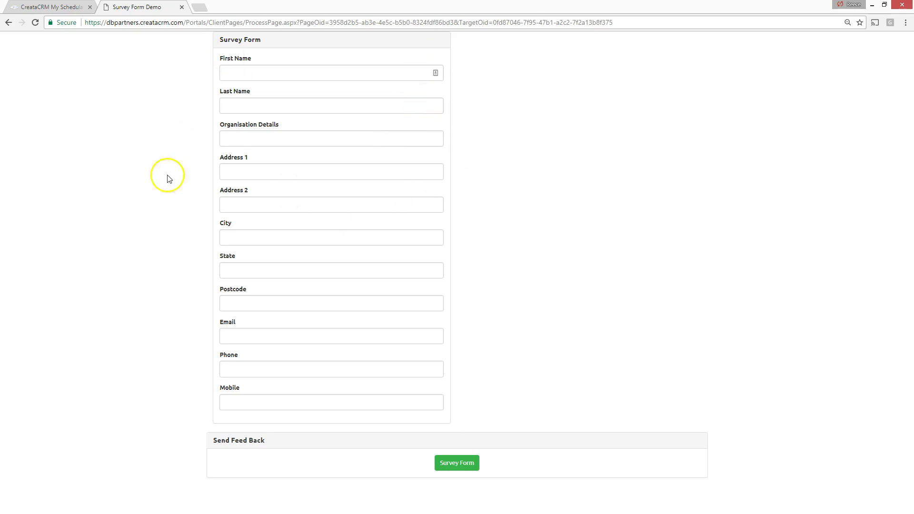
{"action": "left_click", "coordinate": [281, 206]}
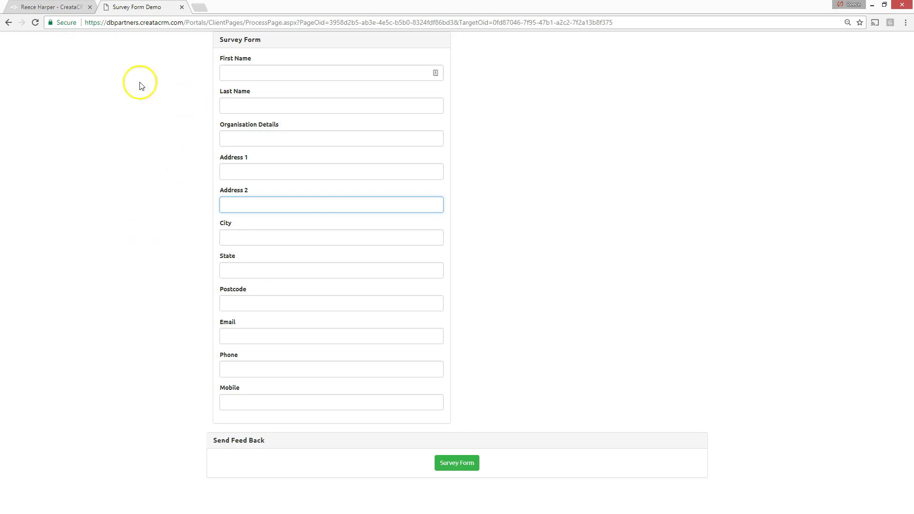
Review the contact's draft email, including the "Please Tell us about yourself" survey link and tracking options.
{"action": "left_click", "coordinate": [51, 7]}
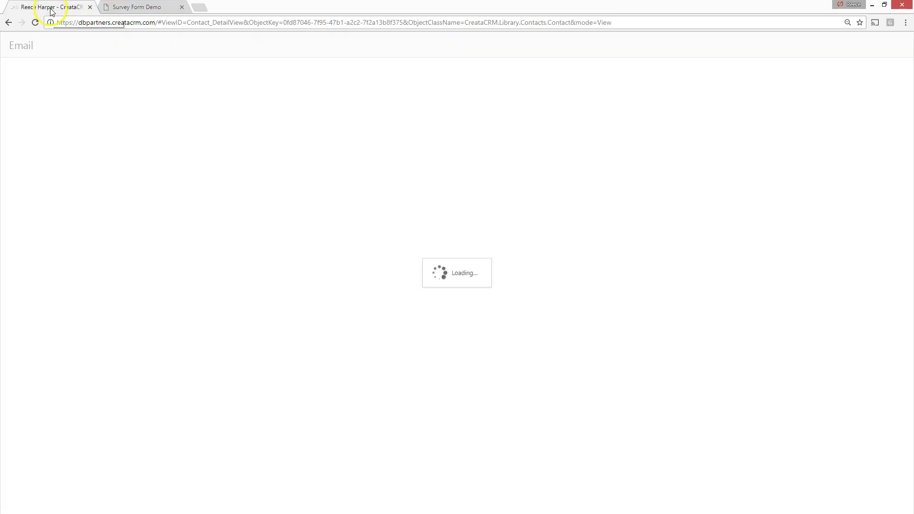
{"action": "scroll", "coordinate": [162, 277], "scroll_direction": "down", "scroll_amount": 1}
{"action": "scroll", "coordinate": [162, 277], "scroll_direction": "down", "scroll_amount": 1}
{"action": "scroll", "coordinate": [154, 366], "scroll_direction": "down", "scroll_amount": 3}
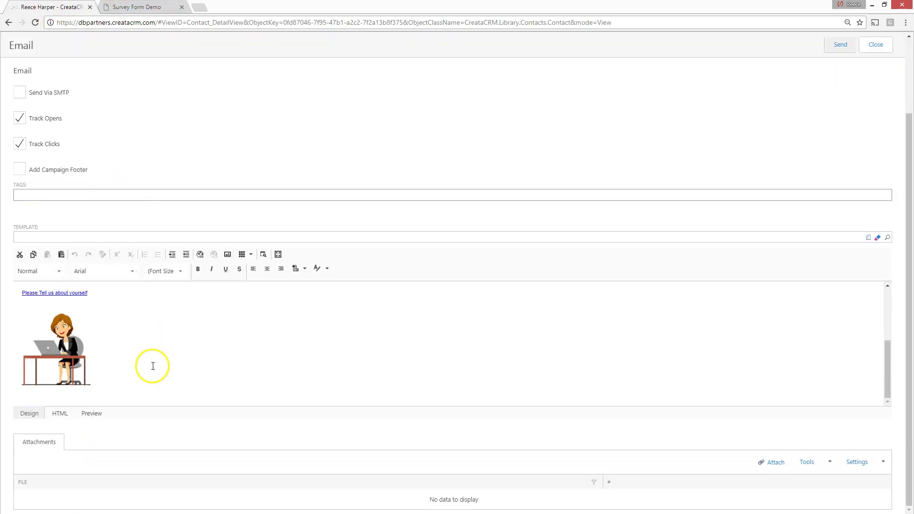
{"action": "scroll", "coordinate": [108, 372], "scroll_direction": "up", "scroll_amount": 3}
{"action": "scroll", "coordinate": [108, 372], "scroll_direction": "up", "scroll_amount": 3}
{"action": "scroll", "coordinate": [92, 388], "scroll_direction": "down", "scroll_amount": 2}
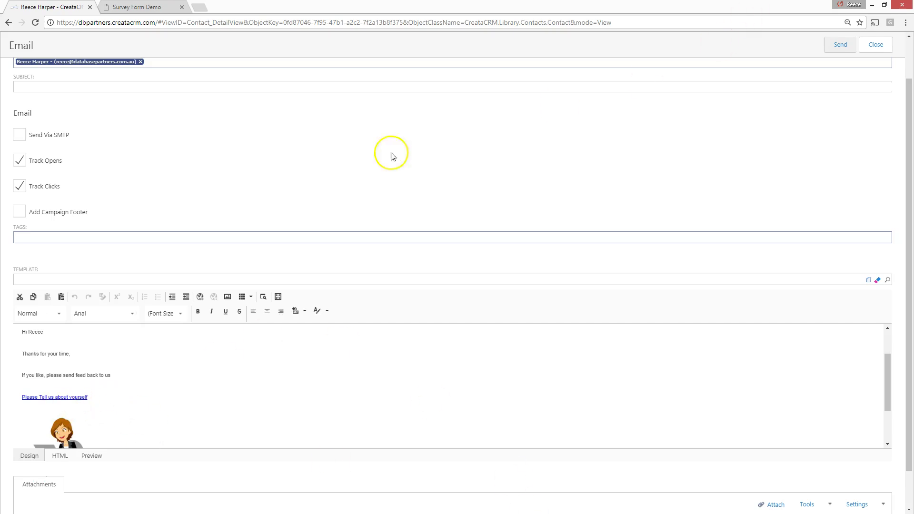
Check the Survey Form Demo page and close the draft email to return to the contact record.
{"action": "left_click", "coordinate": [157, 7]}
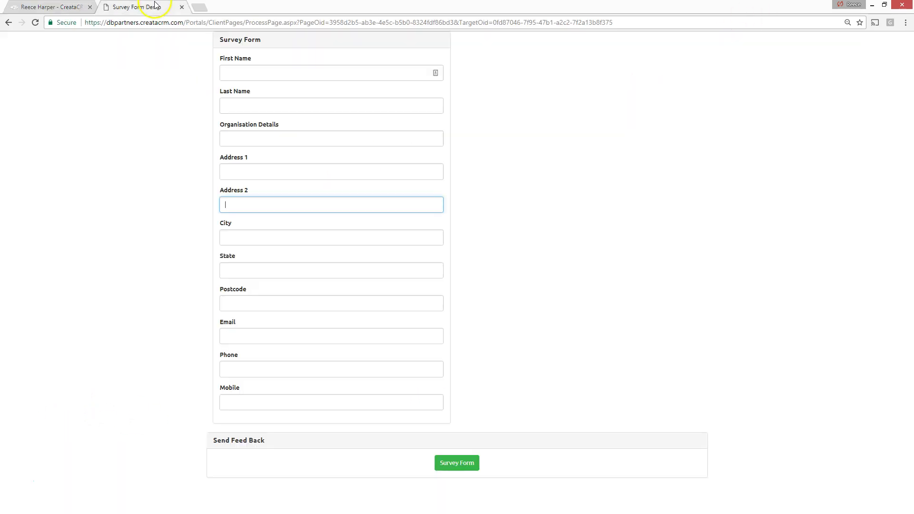
{"action": "left_click", "coordinate": [57, 7]}
{"action": "left_click", "coordinate": [877, 46]}
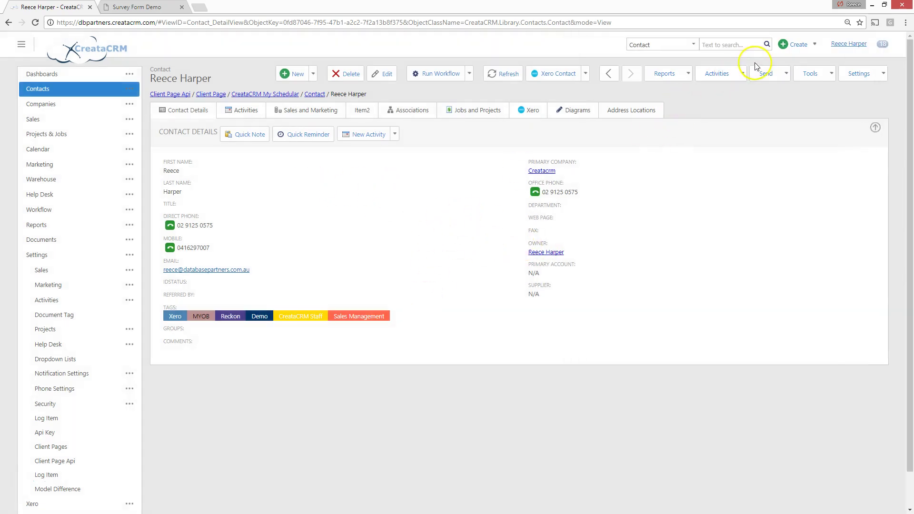
Create an email to the contact using the Survey Form email template.
{"action": "left_click", "coordinate": [786, 74]}
{"action": "left_click", "coordinate": [800, 289]}
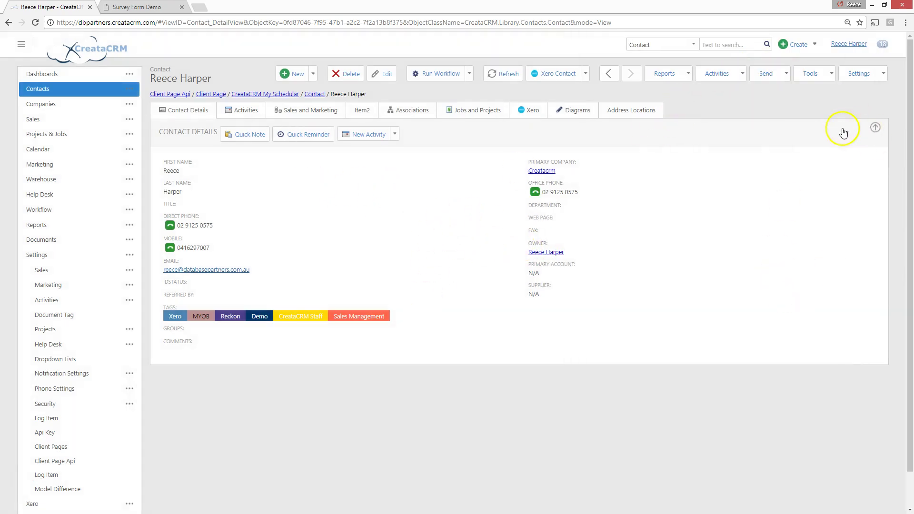
{"action": "left_click", "coordinate": [807, 74]}
{"action": "left_click", "coordinate": [787, 75]}
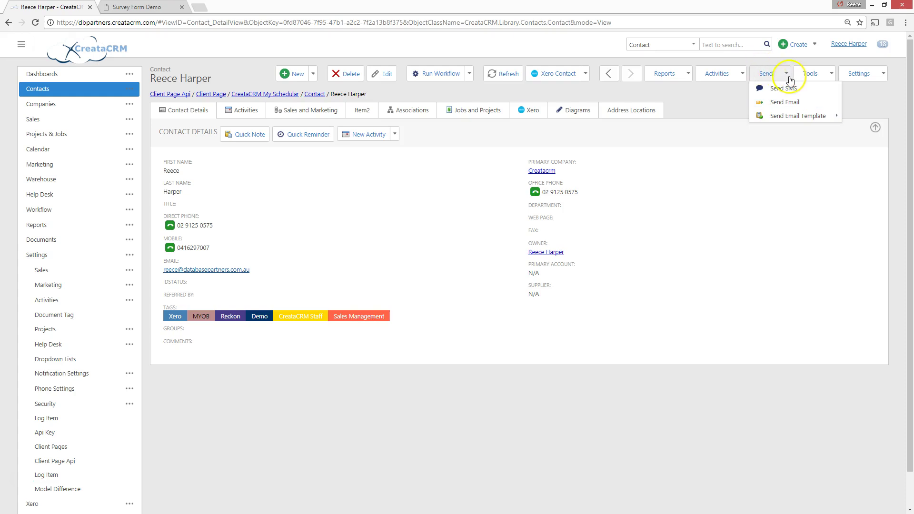
{"action": "mouse_move", "coordinate": [833, 117]}
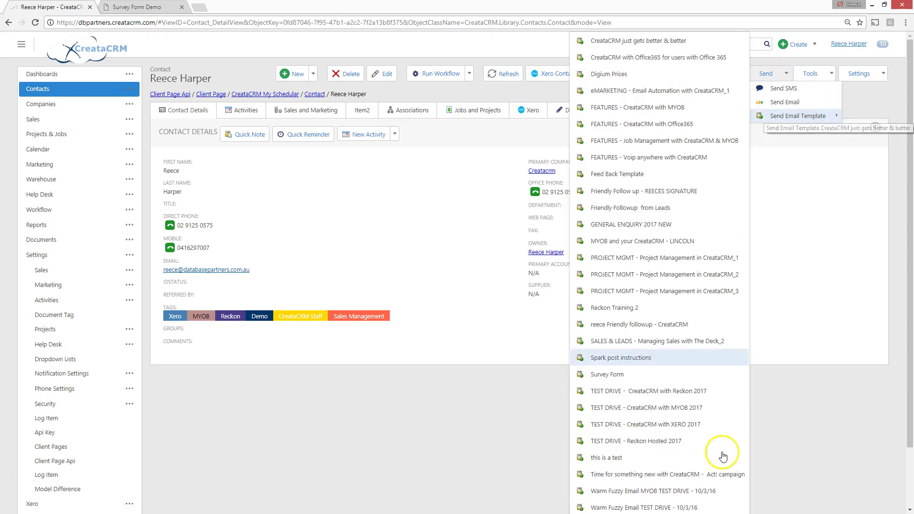
{"action": "left_click", "coordinate": [618, 370]}
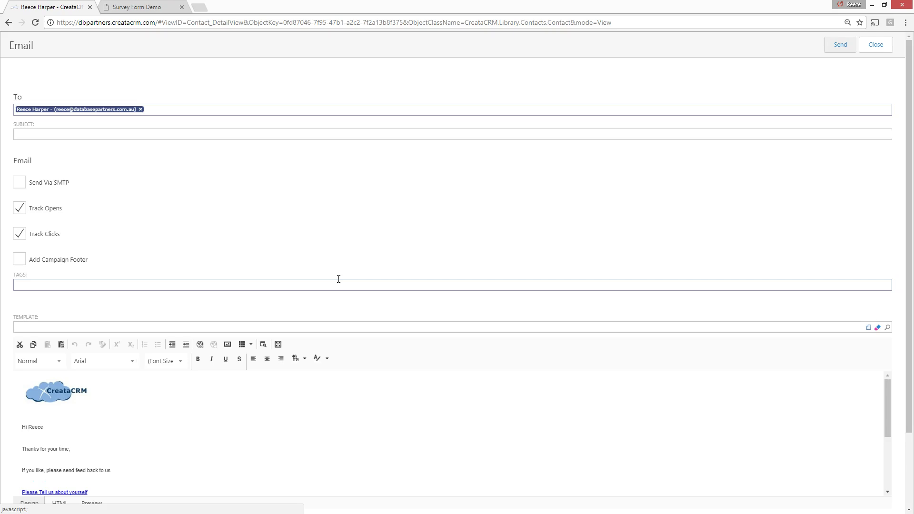
Look at the Survey Form Demo page that the email's survey link leads to.
{"action": "left_click", "coordinate": [136, 7]}
{"action": "left_click", "coordinate": [332, 200]}
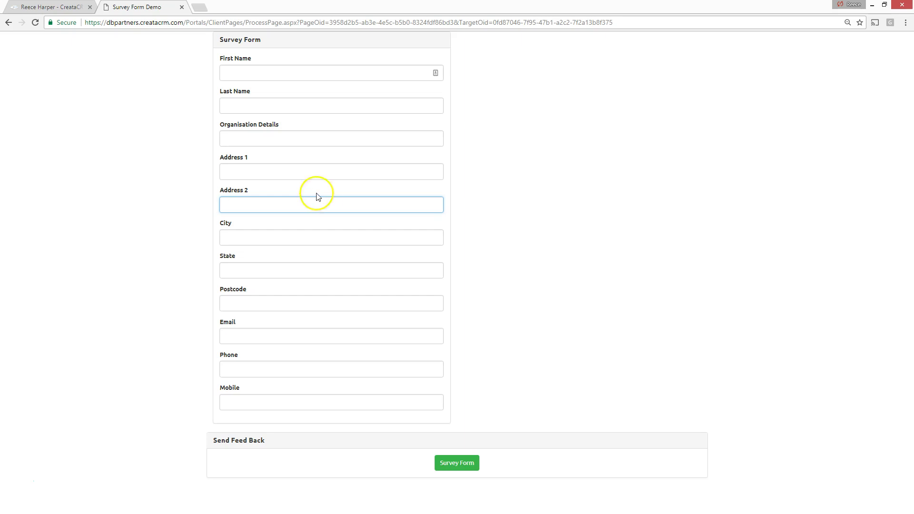
{"action": "left_click", "coordinate": [200, 318]}
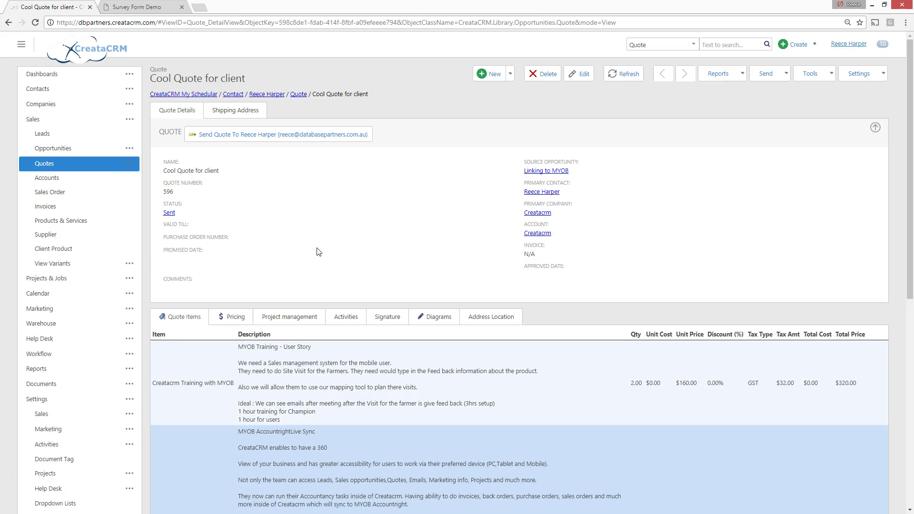
Review the "Cool Quote for client" quote and create an email from it using the Basic Quote Attached template.
{"action": "scroll", "coordinate": [305, 243], "scroll_direction": "down", "scroll_amount": 1}
{"action": "scroll", "coordinate": [305, 242], "scroll_direction": "down", "scroll_amount": 6}
{"action": "scroll", "coordinate": [316, 275], "scroll_direction": "up", "scroll_amount": 7}
{"action": "scroll", "coordinate": [443, 353], "scroll_direction": "down", "scroll_amount": 3}
{"action": "scroll", "coordinate": [455, 333], "scroll_direction": "up", "scroll_amount": 3}
{"action": "left_click", "coordinate": [786, 74]}
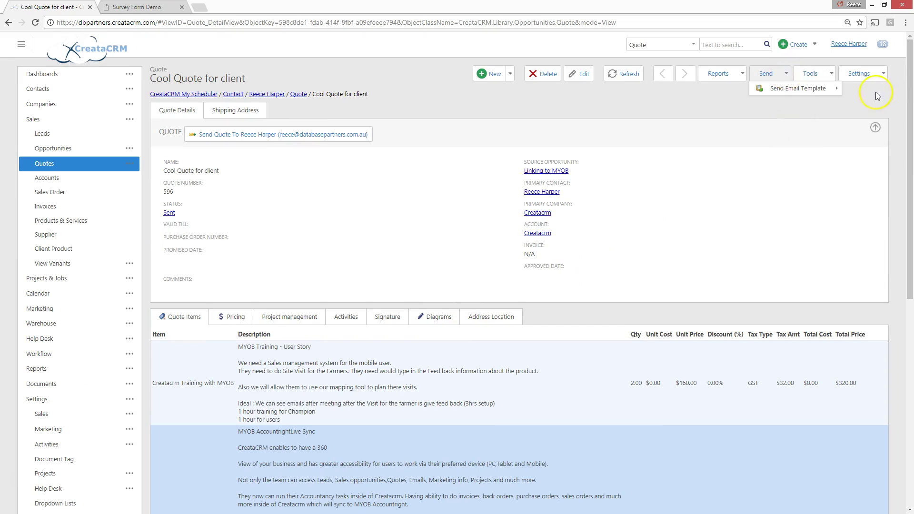
{"action": "mouse_move", "coordinate": [804, 88]}
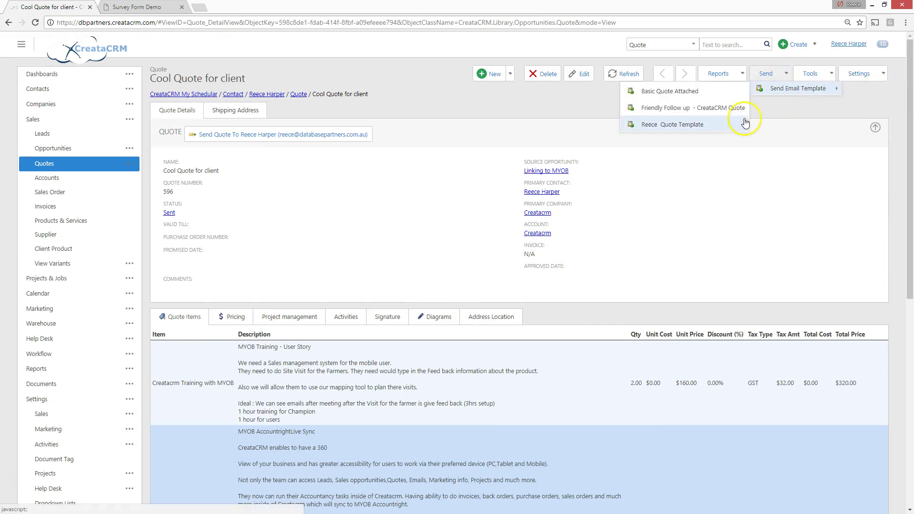
{"action": "left_click", "coordinate": [703, 91]}
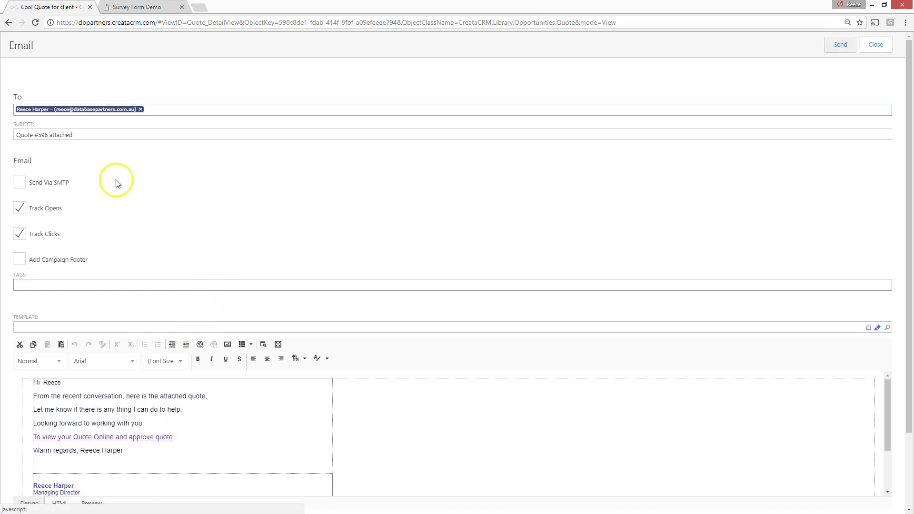
Send the quote email, clear both email jobs from the background tasks and return to the quote record.
{"action": "left_click", "coordinate": [838, 45]}
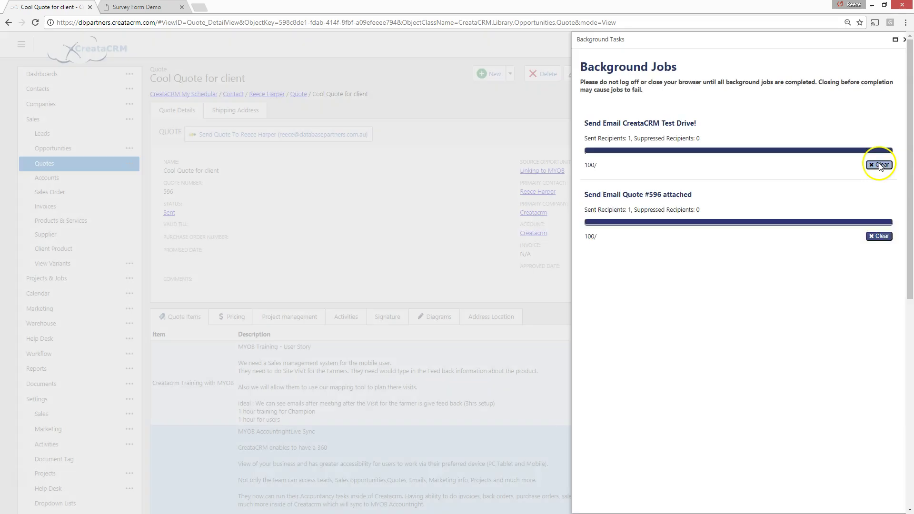
{"action": "left_click", "coordinate": [879, 167]}
{"action": "left_click", "coordinate": [881, 165]}
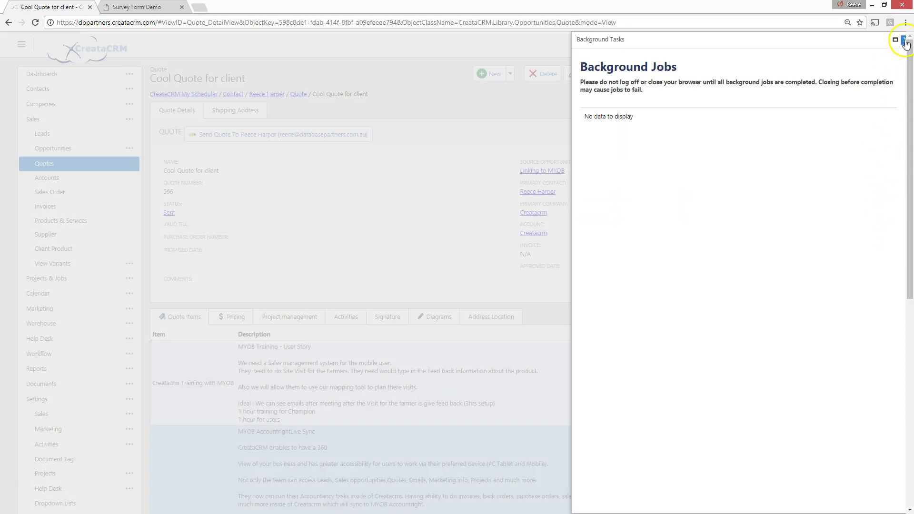
{"action": "left_click", "coordinate": [904, 39]}
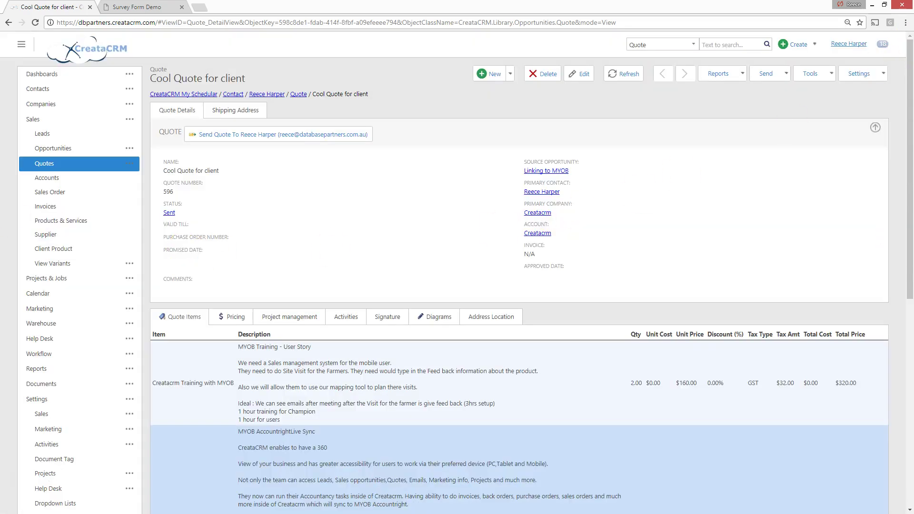
Open the CreataCRM Quote Approval page and review its quote number, line items and totals.
{"action": "left_click_drag", "start_coordinate": [0, 48], "coordinate": [218, 9]}
{"action": "scroll", "coordinate": [142, 209], "scroll_direction": "down", "scroll_amount": 6}
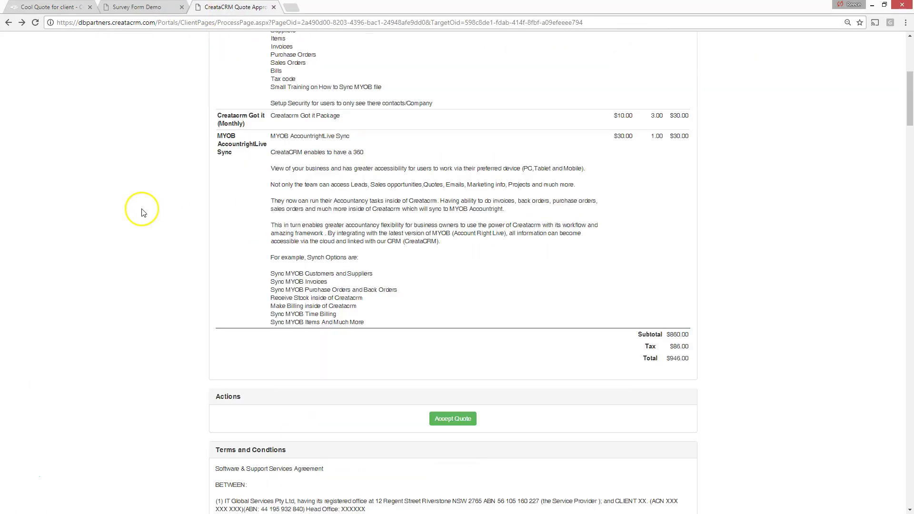
{"action": "scroll", "coordinate": [141, 210], "scroll_direction": "up", "scroll_amount": 6}
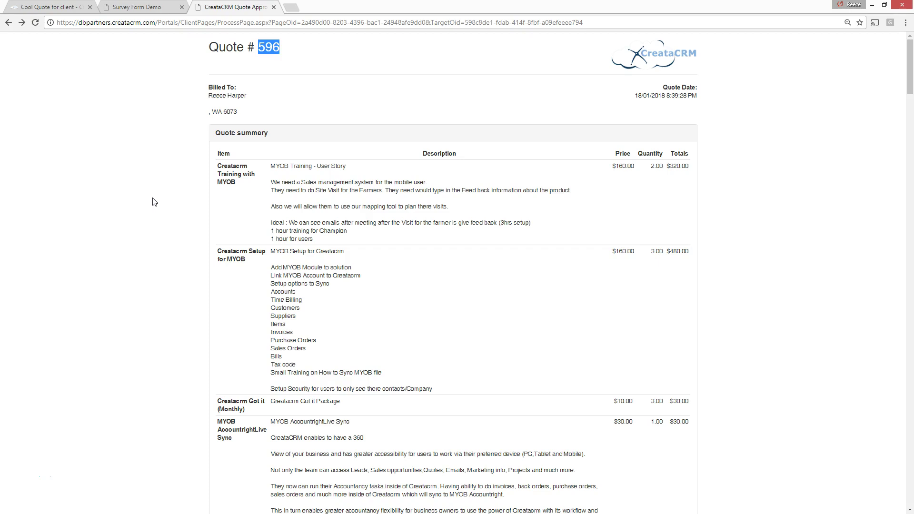
{"action": "left_click", "coordinate": [500, 183]}
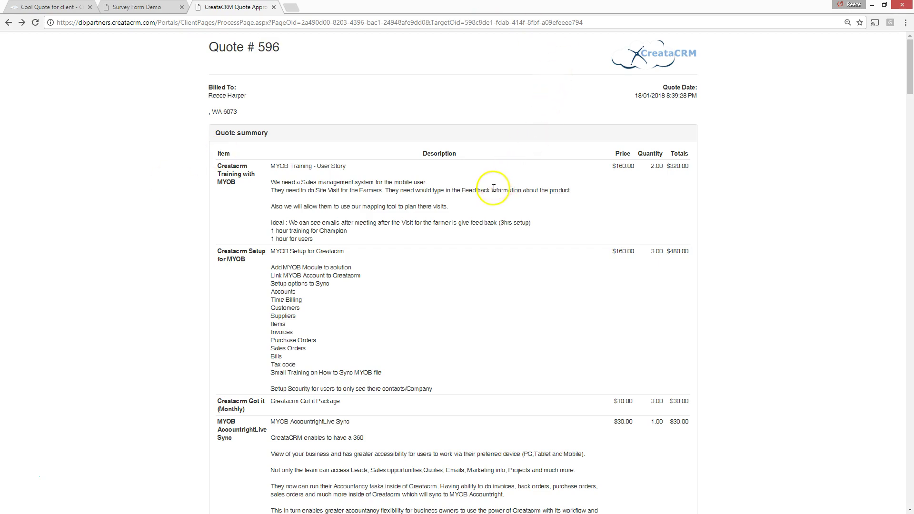
{"action": "scroll", "coordinate": [474, 190], "scroll_direction": "down", "scroll_amount": 5}
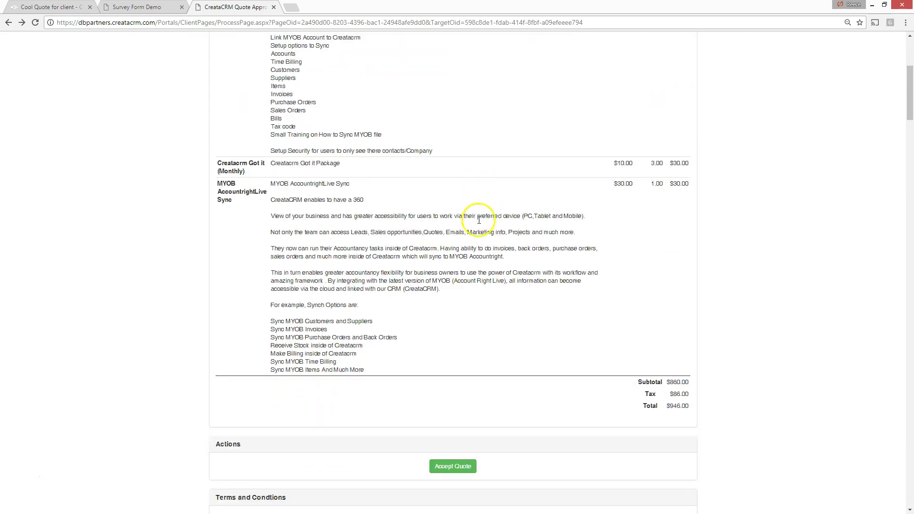
{"action": "scroll", "coordinate": [478, 221], "scroll_direction": "down", "scroll_amount": 3}
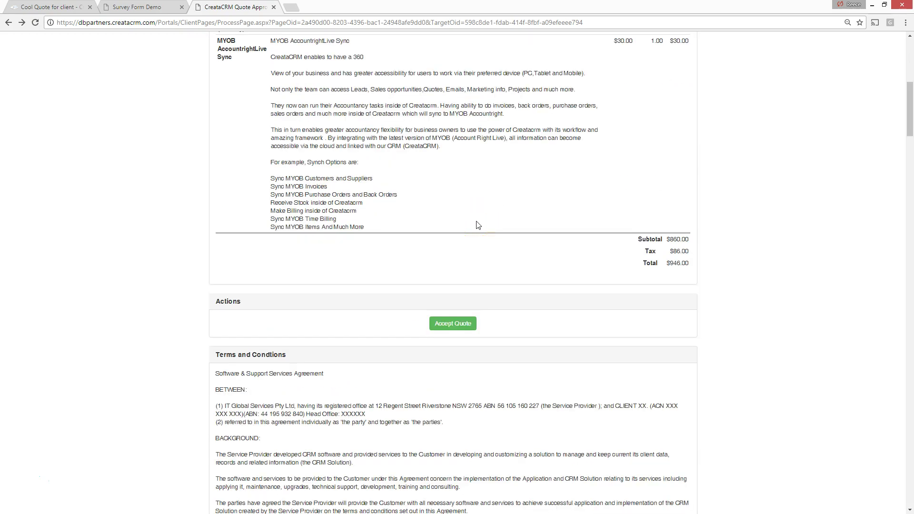
Read through the Terms and Conditions agreement on the quote approval page.
{"action": "scroll", "coordinate": [493, 285], "scroll_direction": "down", "scroll_amount": 14}
{"action": "scroll", "coordinate": [493, 298], "scroll_direction": "down", "scroll_amount": 13}
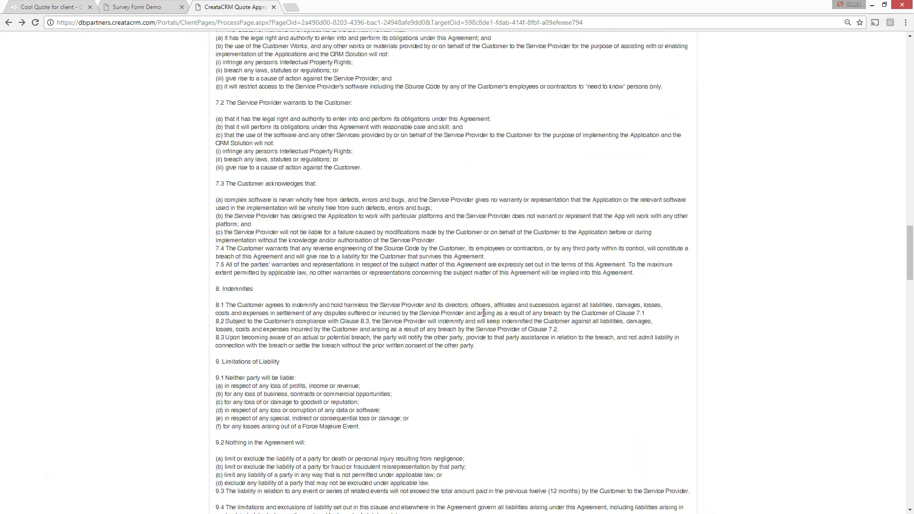
{"action": "scroll", "coordinate": [483, 312], "scroll_direction": "up", "scroll_amount": 7}
{"action": "scroll", "coordinate": [467, 344], "scroll_direction": "down", "scroll_amount": 15}
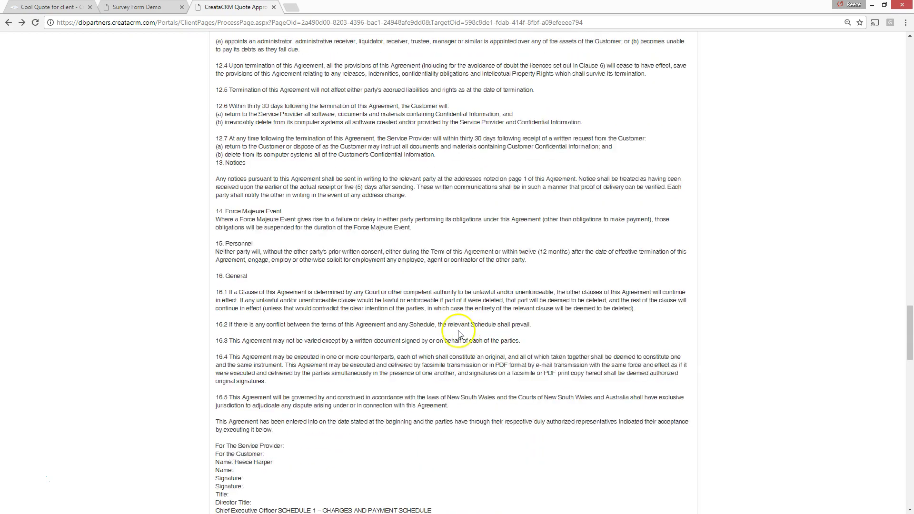
{"action": "scroll", "coordinate": [452, 347], "scroll_direction": "up", "scroll_amount": 10}
{"action": "scroll", "coordinate": [437, 370], "scroll_direction": "up", "scroll_amount": 12}
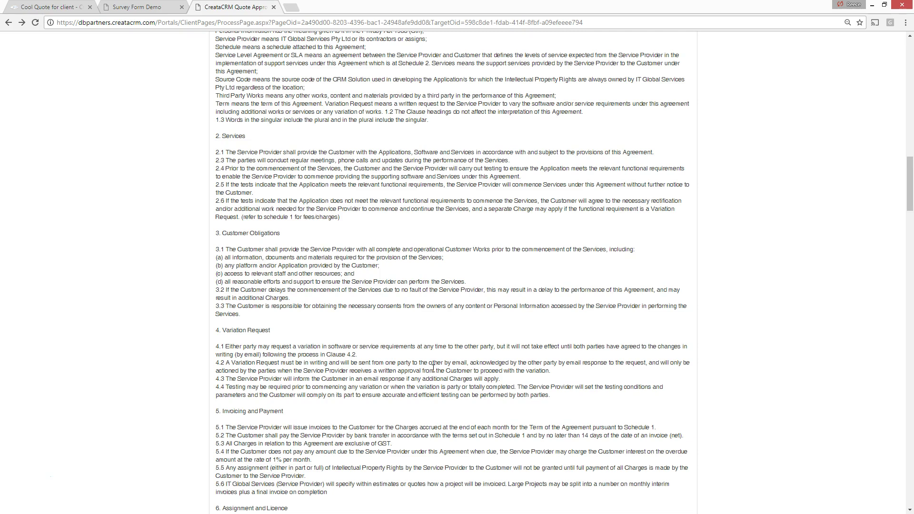
{"action": "scroll", "coordinate": [511, 281], "scroll_direction": "up", "scroll_amount": 10}
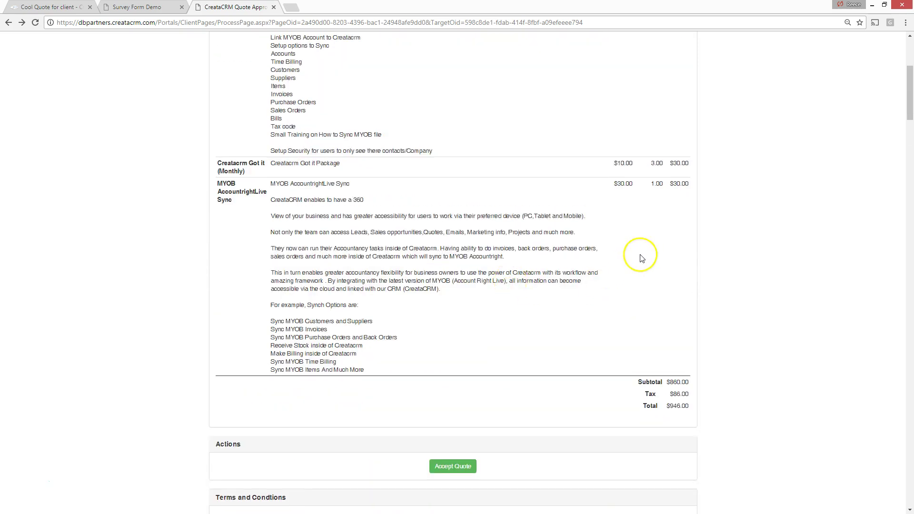
Accept the quote on the approval page and check the approved date on the "Cool Quote for client" record.
{"action": "scroll", "coordinate": [638, 260], "scroll_direction": "up", "scroll_amount": 6}
{"action": "scroll", "coordinate": [632, 275], "scroll_direction": "down", "scroll_amount": 5}
{"action": "scroll", "coordinate": [632, 276], "scroll_direction": "down", "scroll_amount": 3}
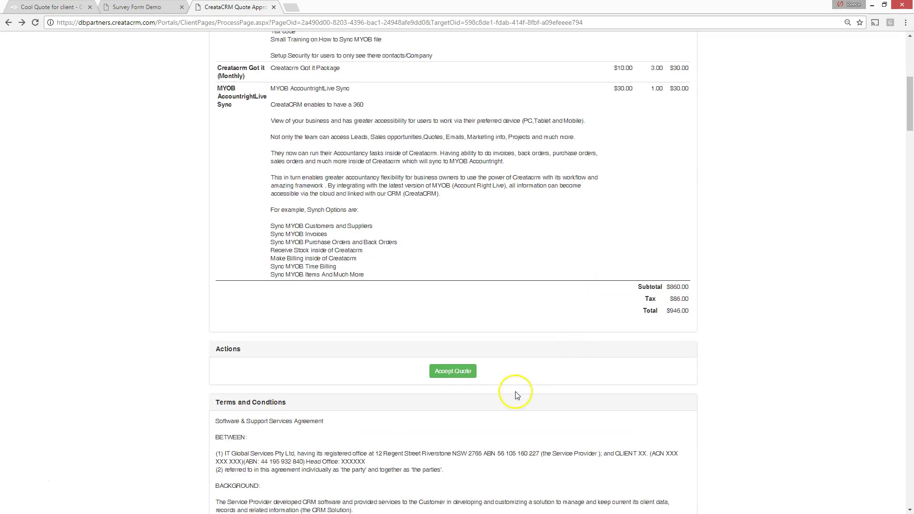
{"action": "left_click", "coordinate": [453, 371]}
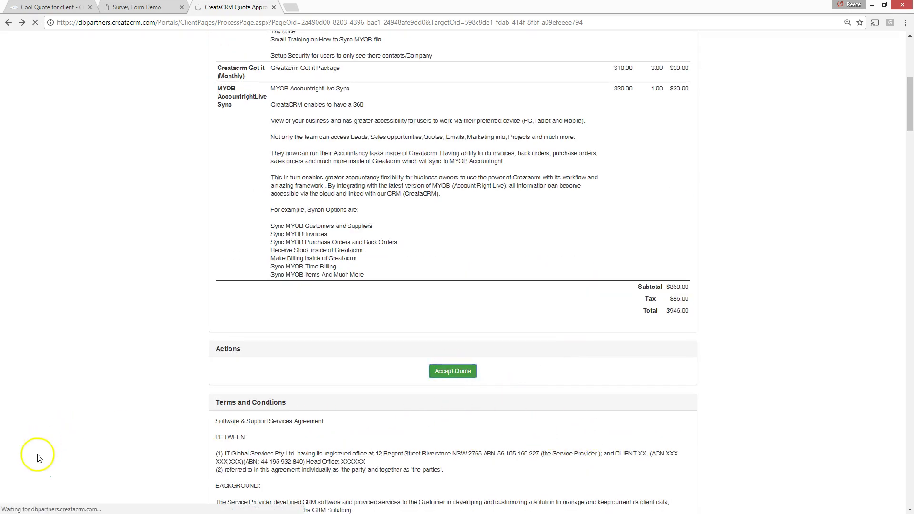
{"action": "left_click", "coordinate": [53, 7]}
{"action": "left_click_drag", "start_coordinate": [565, 273], "coordinate": [523, 275]}
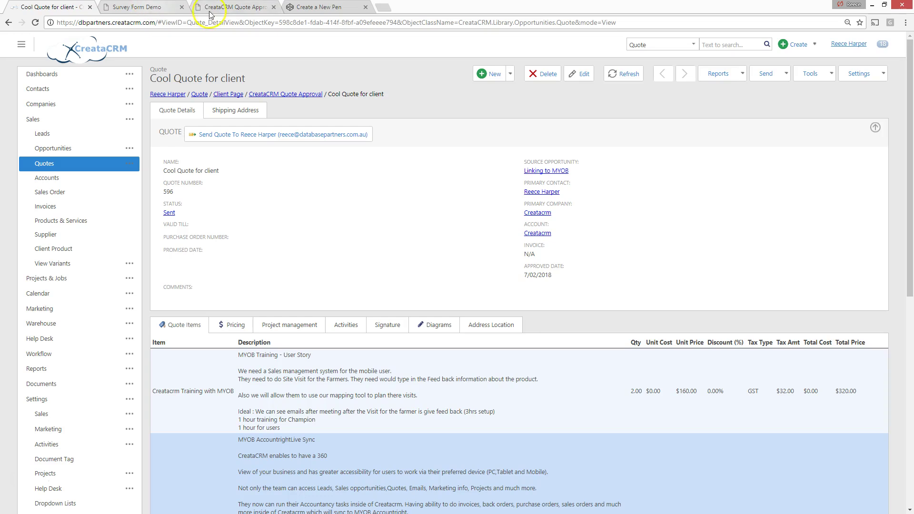
Switch to the CodePen pen with the quote page template and examine its HTML code and rendered preview.
{"action": "left_click", "coordinate": [209, 12]}
{"action": "left_click", "coordinate": [304, 7]}
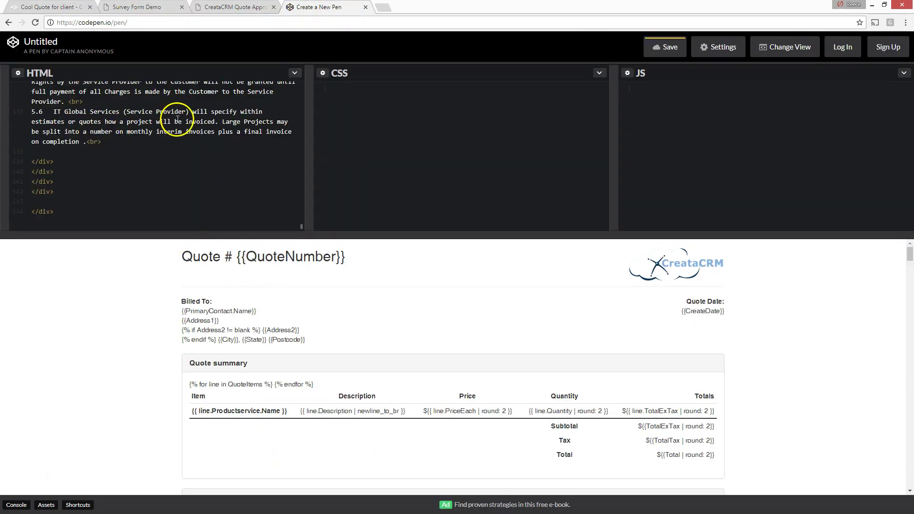
{"action": "scroll", "coordinate": [160, 143], "scroll_direction": "up", "scroll_amount": 1}
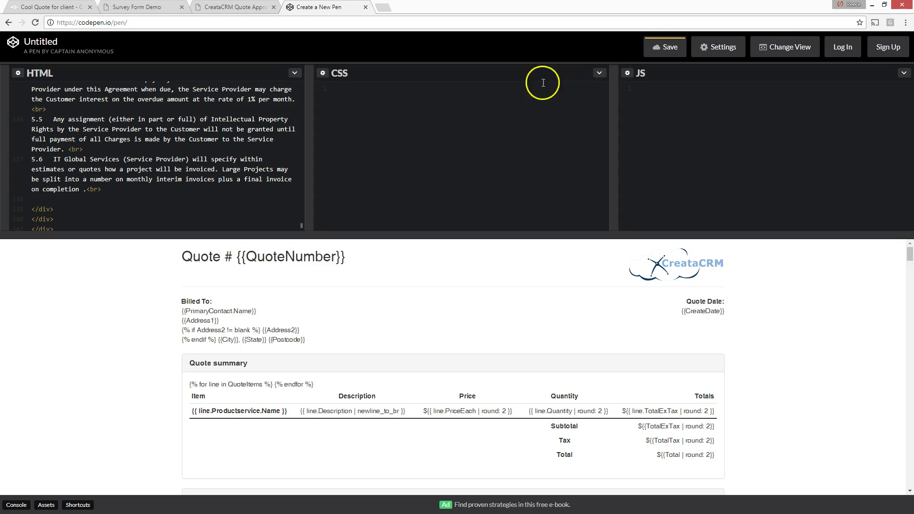
{"action": "scroll", "coordinate": [123, 119], "scroll_direction": "up", "scroll_amount": 2}
{"action": "scroll", "coordinate": [123, 139], "scroll_direction": "down", "scroll_amount": 5}
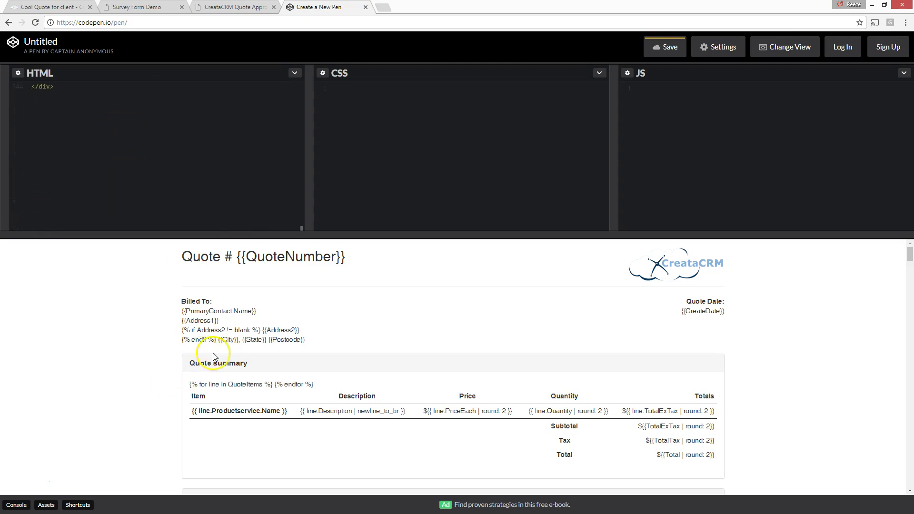
{"action": "scroll", "coordinate": [205, 343], "scroll_direction": "down", "scroll_amount": 12}
{"action": "scroll", "coordinate": [193, 326], "scroll_direction": "down", "scroll_amount": 10}
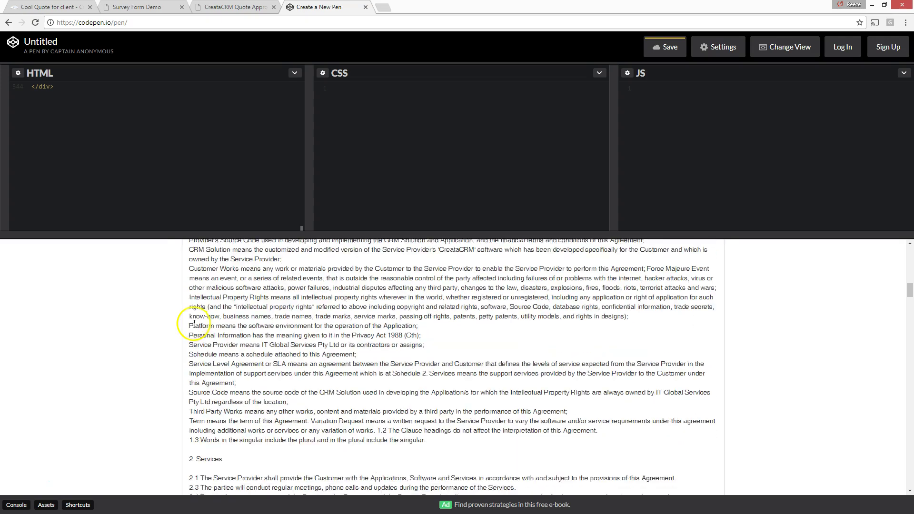
{"action": "scroll", "coordinate": [115, 158], "scroll_direction": "up", "scroll_amount": 5}
{"action": "scroll", "coordinate": [116, 159], "scroll_direction": "up", "scroll_amount": 10}
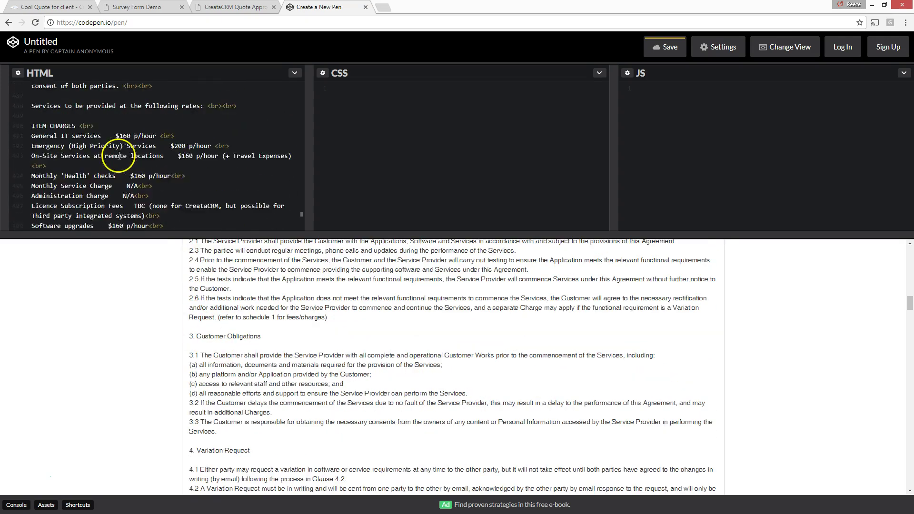
Insert the test text "fdsfdsdfs" into the word "summary" of the Quote summary heading in the HTML code.
{"action": "left_click_drag", "start_coordinate": [302, 202], "coordinate": [305, 95]}
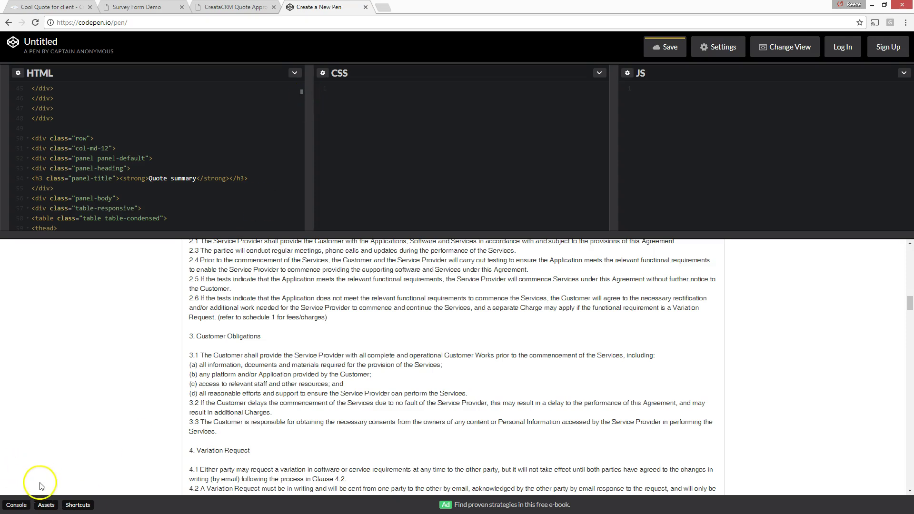
{"action": "scroll", "coordinate": [199, 212], "scroll_direction": "down", "scroll_amount": 5}
{"action": "scroll", "coordinate": [199, 212], "scroll_direction": "up", "scroll_amount": 3}
{"action": "left_click", "coordinate": [178, 131]}
{"action": "type", "text": "fdsfdsdfs"}
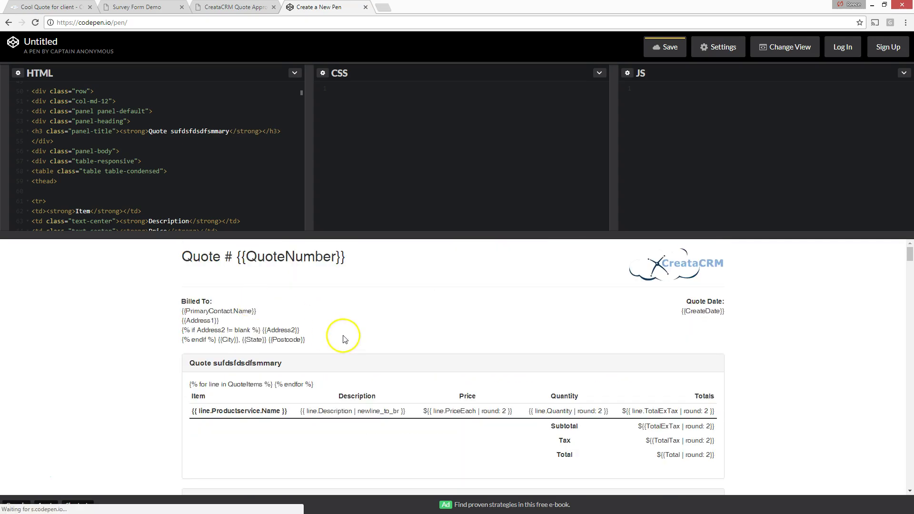
Highlight the edited heading, the {{CreateDate}} placeholder and the line description placeholder in the template preview.
{"action": "left_click_drag", "start_coordinate": [245, 363], "coordinate": [256, 363]}
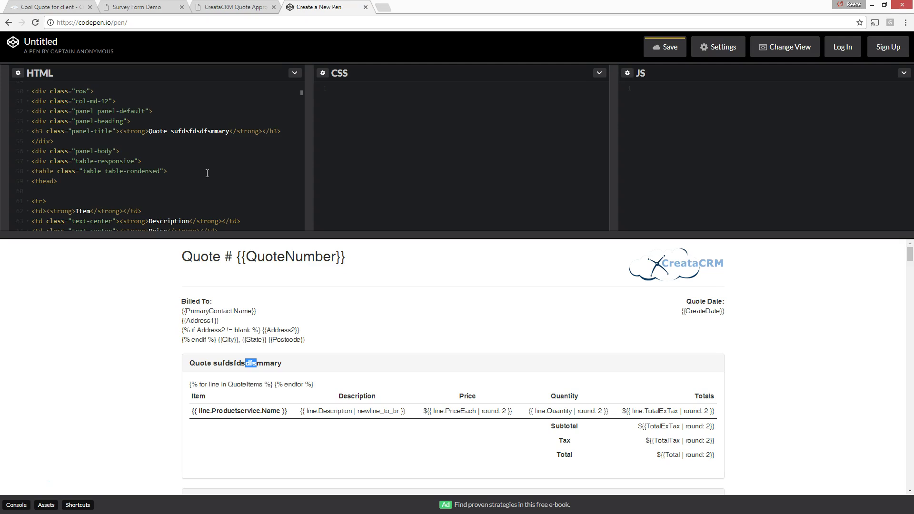
{"action": "left_click_drag", "start_coordinate": [754, 336], "coordinate": [674, 315]}
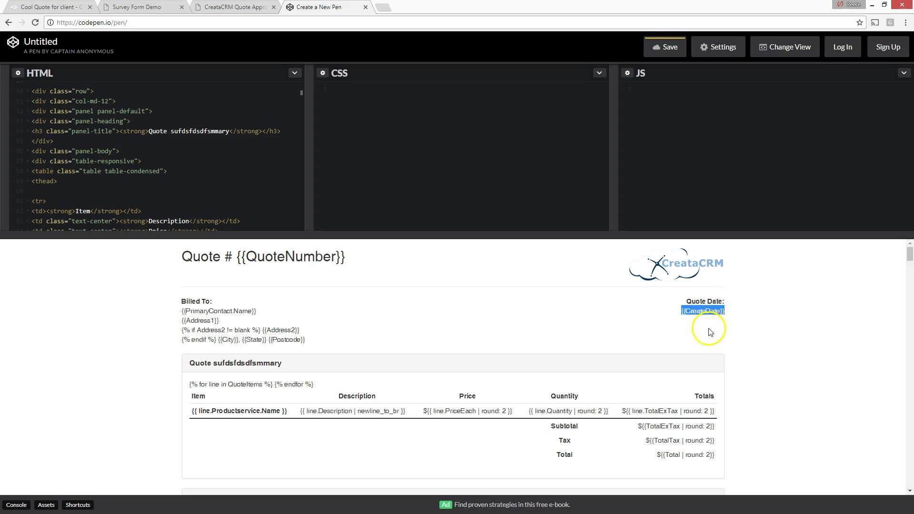
{"action": "left_click_drag", "start_coordinate": [307, 410], "coordinate": [443, 408]}
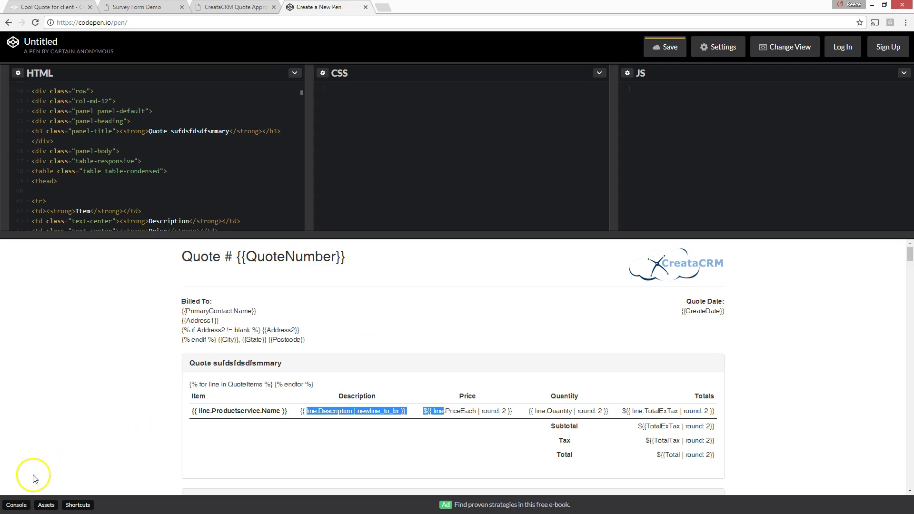
Bring up the New Quote page, search its contacts for "creatacrm" and choose the last listed contact.
{"action": "left_click", "coordinate": [20, 506]}
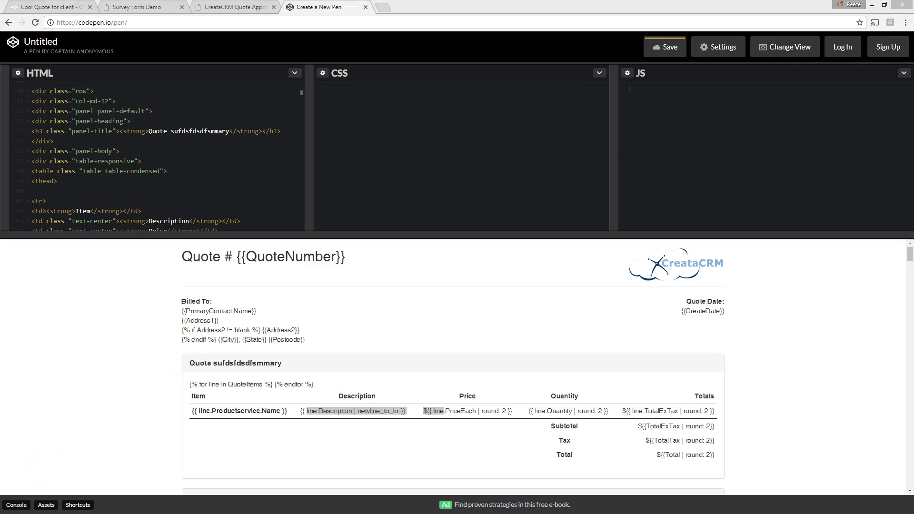
{"action": "left_click_drag", "start_coordinate": [0, 15], "coordinate": [301, 7]}
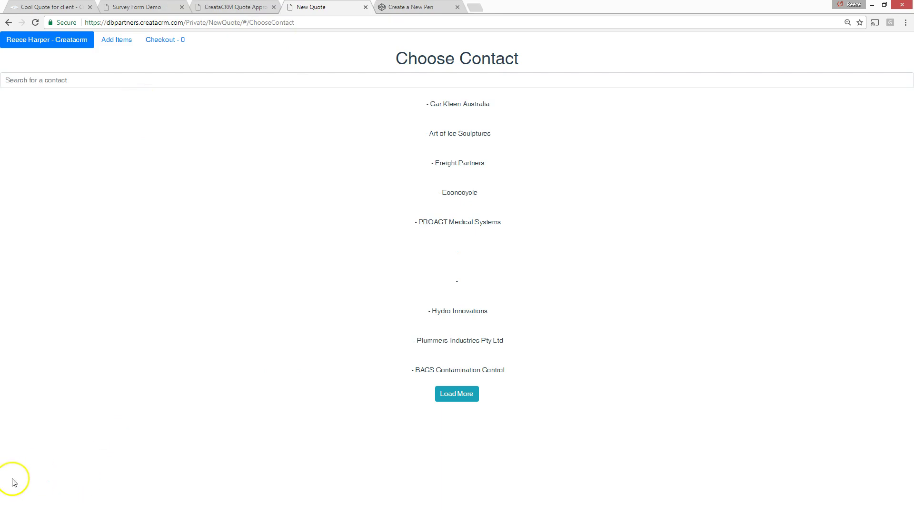
{"action": "left_click", "coordinate": [91, 82]}
{"action": "type", "text": "createacrm"}
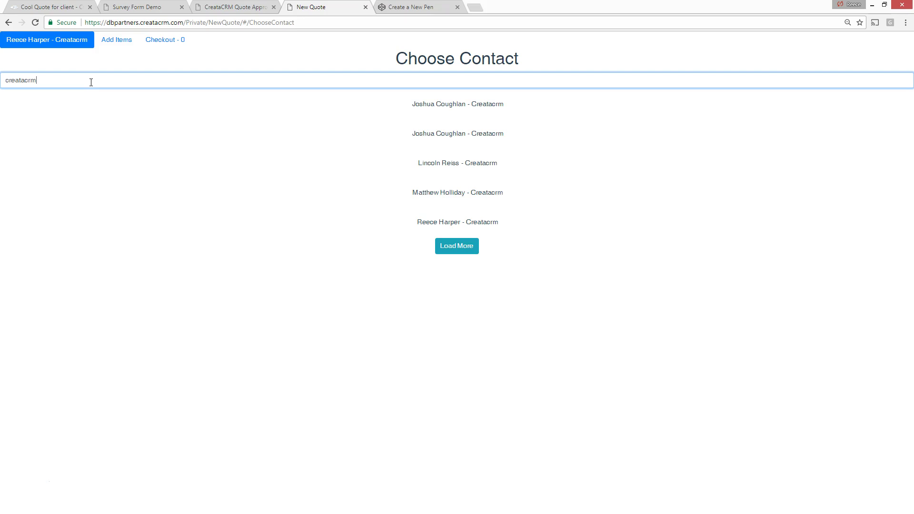
{"action": "left_click", "coordinate": [56, 80]}
{"action": "left_click", "coordinate": [478, 221]}
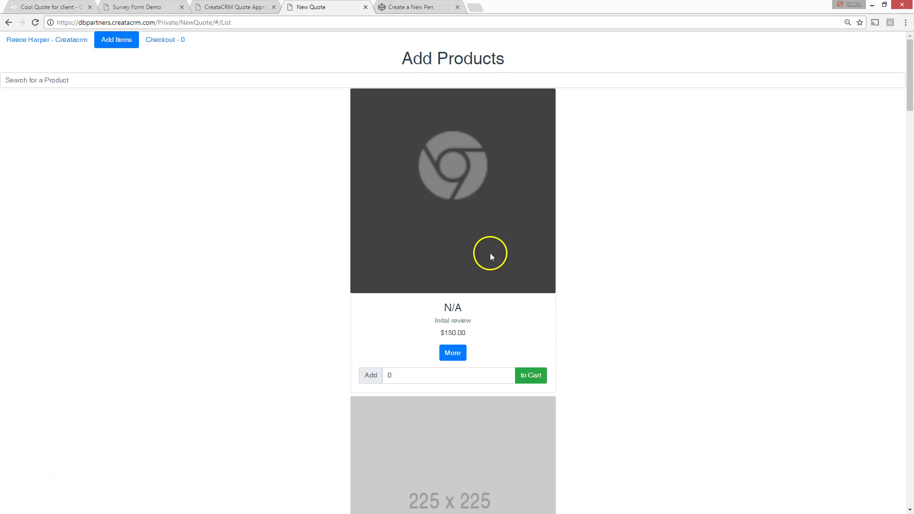
Search the products for "digium" and browse the matching phones.
{"action": "scroll", "coordinate": [300, 242], "scroll_direction": "down", "scroll_amount": 4}
{"action": "scroll", "coordinate": [300, 251], "scroll_direction": "up", "scroll_amount": 4}
{"action": "left_click", "coordinate": [90, 86]}
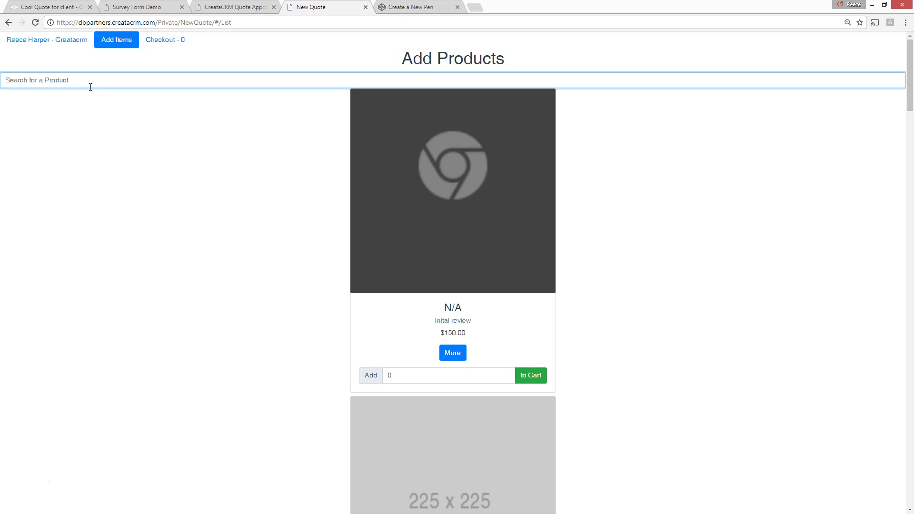
{"action": "type", "text": "digium"}
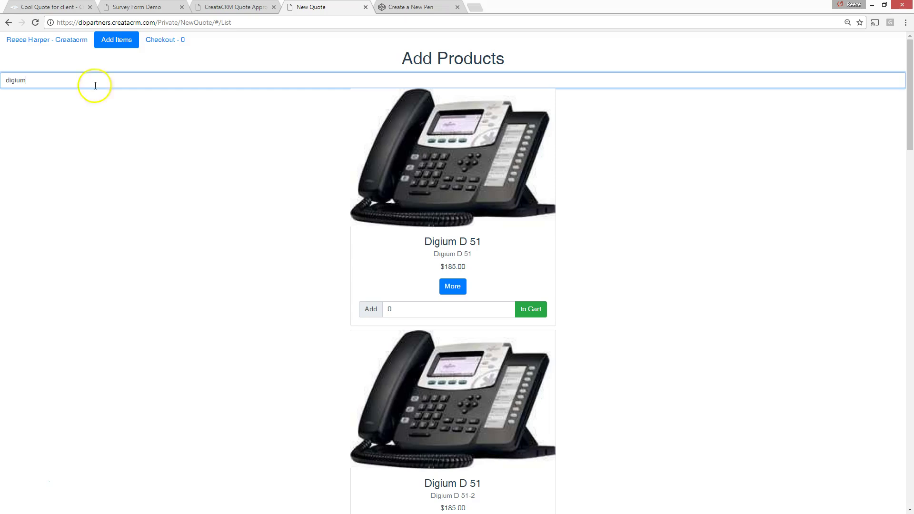
{"action": "scroll", "coordinate": [337, 210], "scroll_direction": "down", "scroll_amount": 9}
{"action": "scroll", "coordinate": [336, 210], "scroll_direction": "down", "scroll_amount": 20}
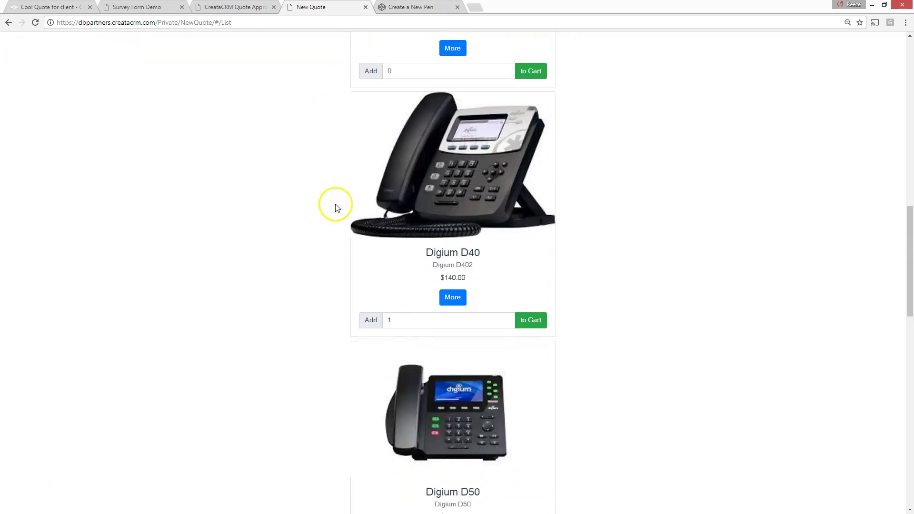
{"action": "scroll", "coordinate": [336, 210], "scroll_direction": "up", "scroll_amount": 20}
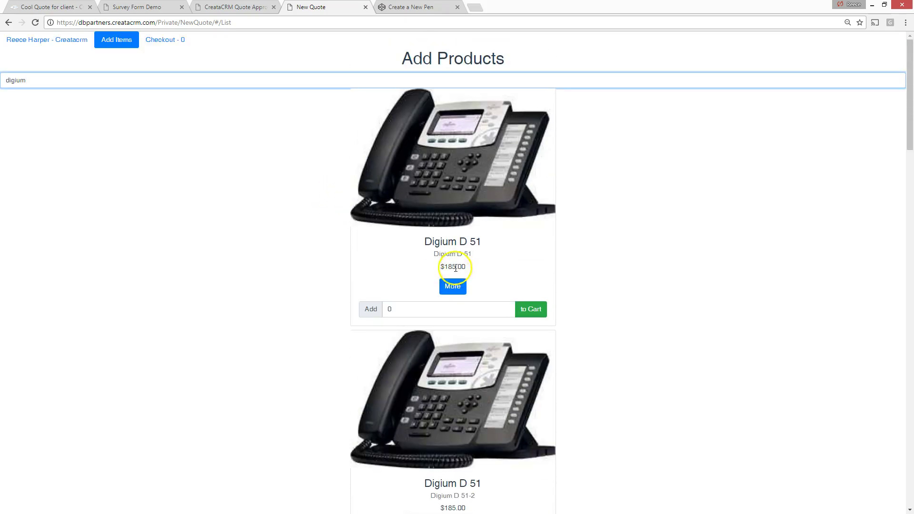
View the details of the first Digium D 51 phone and add a quantity of 2 to the cart.
{"action": "left_click", "coordinate": [452, 286]}
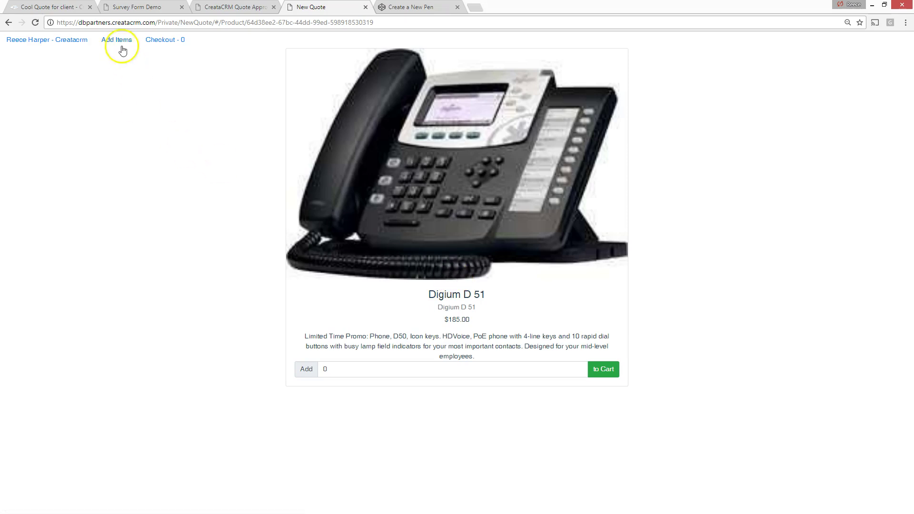
{"action": "left_click", "coordinate": [304, 367]}
{"action": "type", "text": "2"}
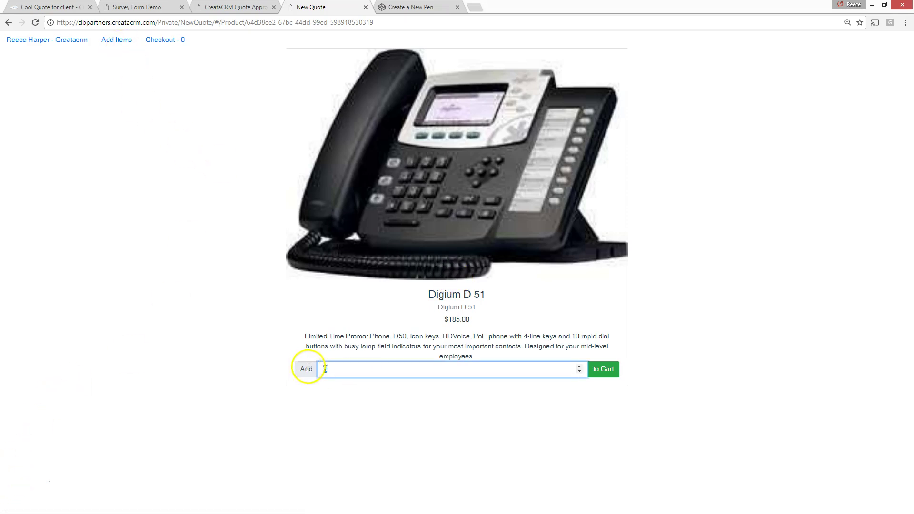
{"action": "left_click", "coordinate": [602, 369]}
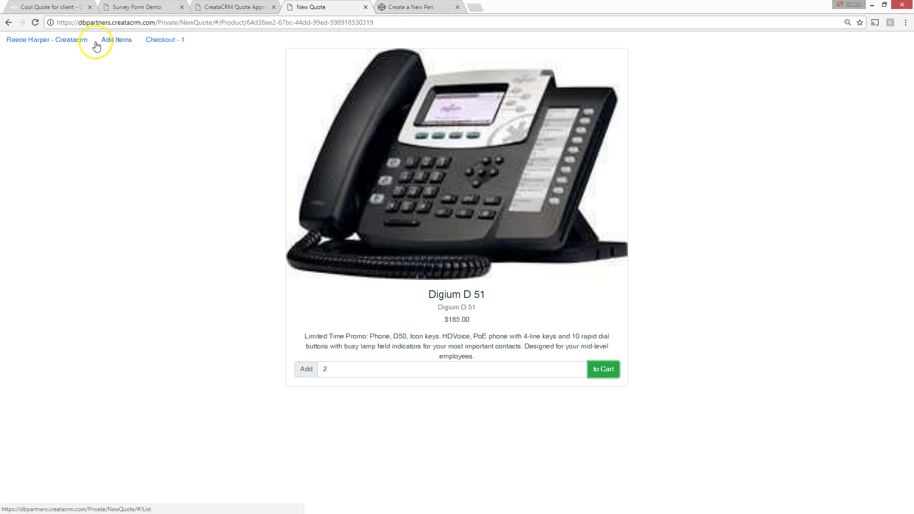
Search the products for "Digium" and add a quantity of 2 of the Digium D40 to the cart.
{"action": "left_click", "coordinate": [122, 41]}
{"action": "left_click", "coordinate": [115, 77]}
{"action": "type", "text": "Digium"}
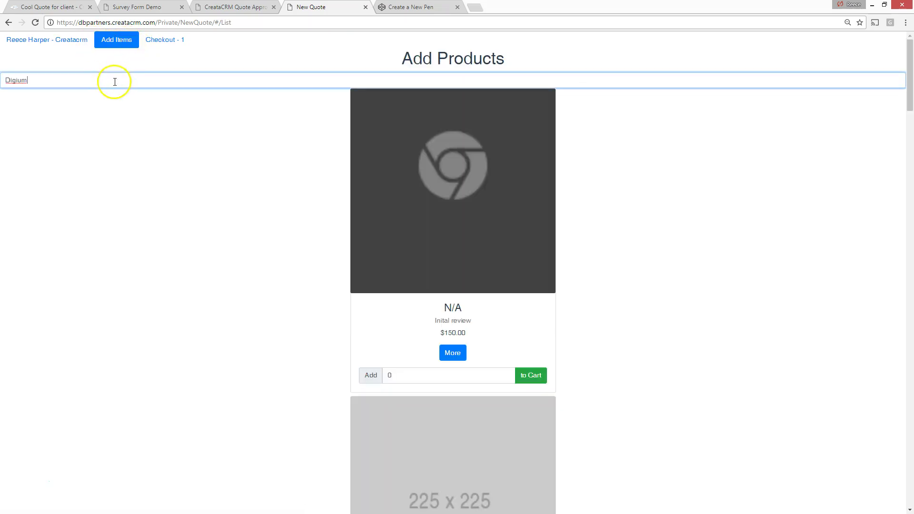
{"action": "scroll", "coordinate": [281, 246], "scroll_direction": "down", "scroll_amount": 9}
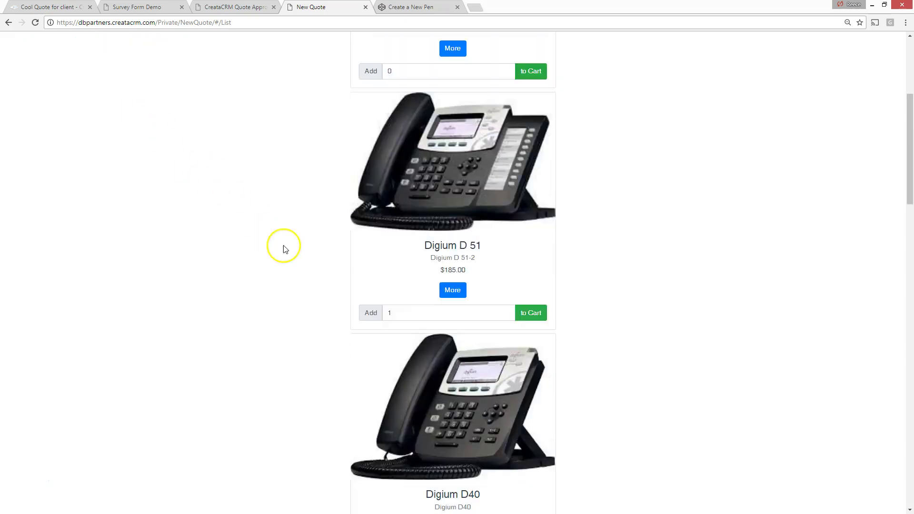
{"action": "left_click", "coordinate": [395, 376]}
{"action": "left_click_drag", "start_coordinate": [403, 373], "coordinate": [370, 371]}
{"action": "type", "text": "2"}
{"action": "left_click", "coordinate": [530, 372]}
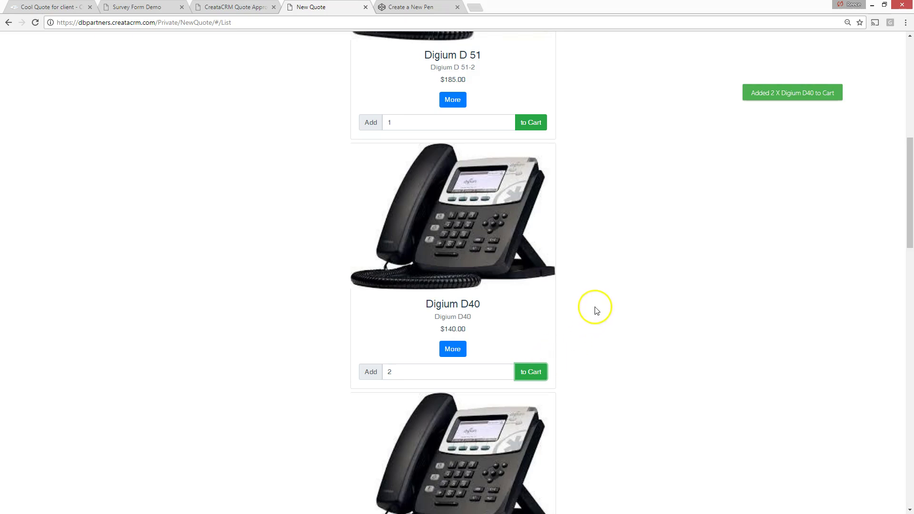
Search the products for "yeal" and add a quantity of 3 of the Yealink SIP-W52P HD to the cart.
{"action": "scroll", "coordinate": [138, 232], "scroll_direction": "up", "scroll_amount": 12}
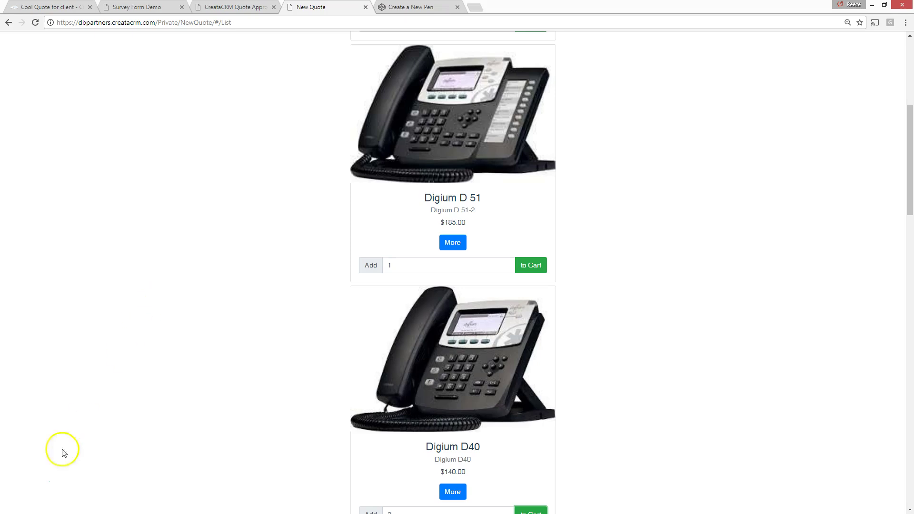
{"action": "left_click", "coordinate": [35, 85]}
{"action": "key", "text": "ctrl+a"}
{"action": "type", "text": "yeal"}
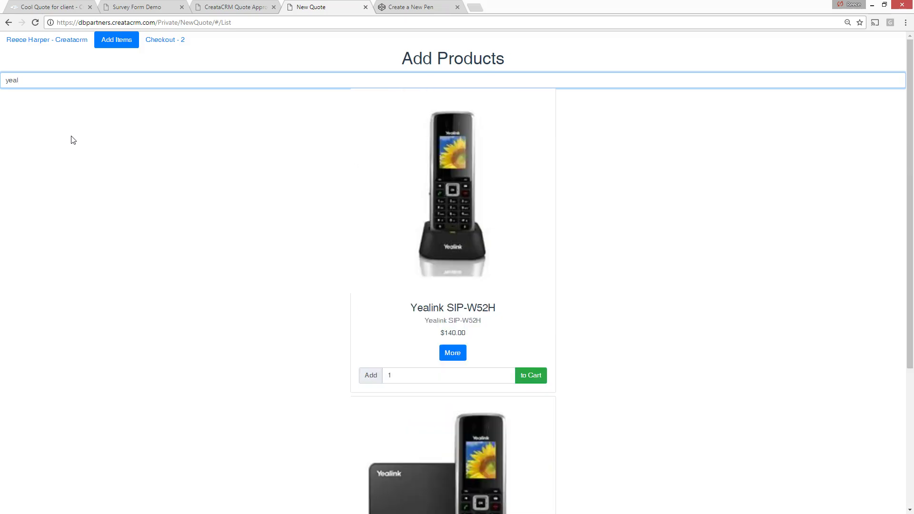
{"action": "scroll", "coordinate": [376, 143], "scroll_direction": "down", "scroll_amount": 4}
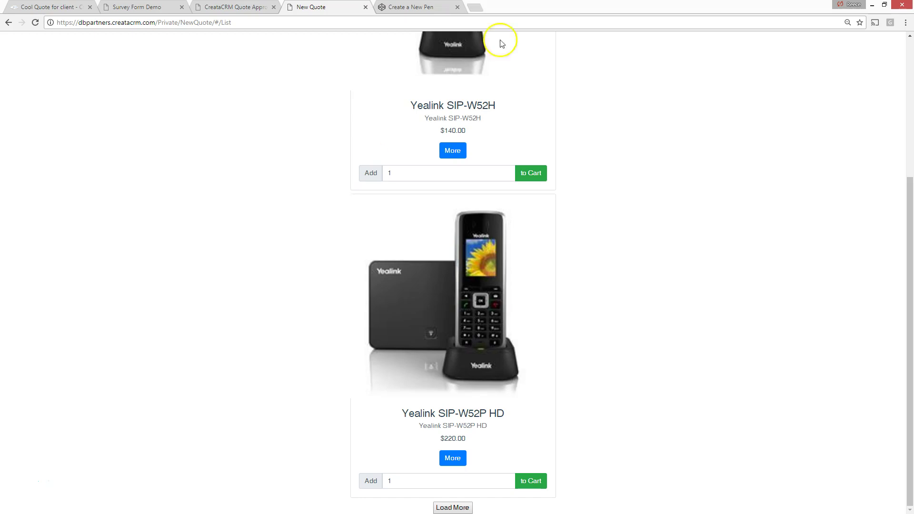
{"action": "left_click_drag", "start_coordinate": [414, 480], "coordinate": [363, 480]}
{"action": "type", "text": "3"}
{"action": "left_click", "coordinate": [528, 481]}
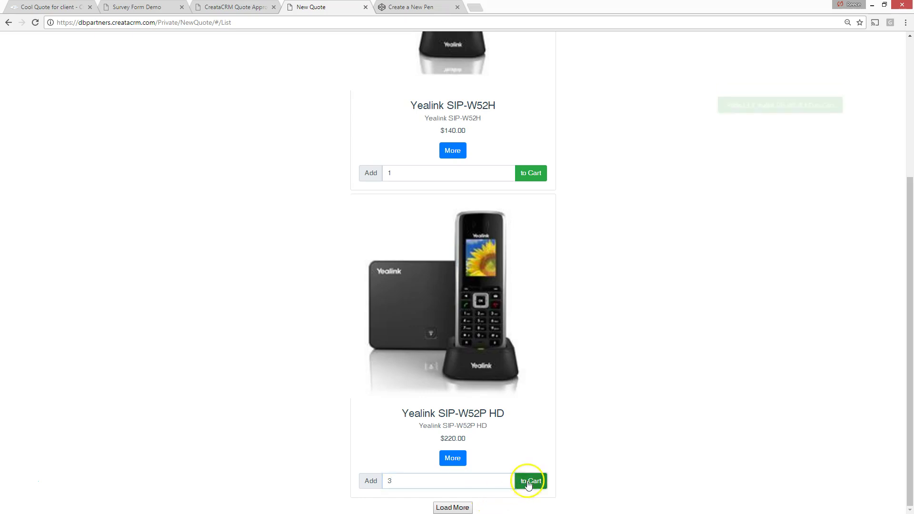
Bring up the cart items for checkout and delete the Yealink SIP-W52P HD line.
{"action": "scroll", "coordinate": [271, 380], "scroll_direction": "up", "scroll_amount": 10}
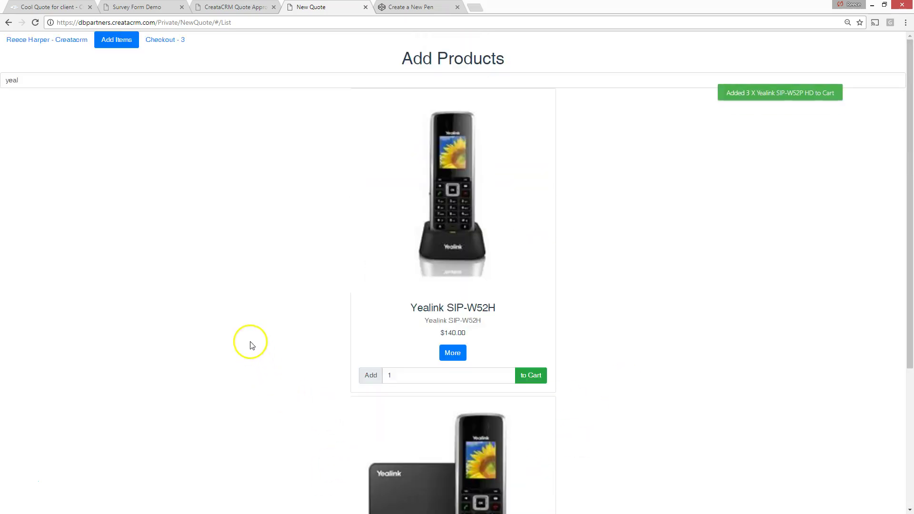
{"action": "left_click", "coordinate": [165, 40]}
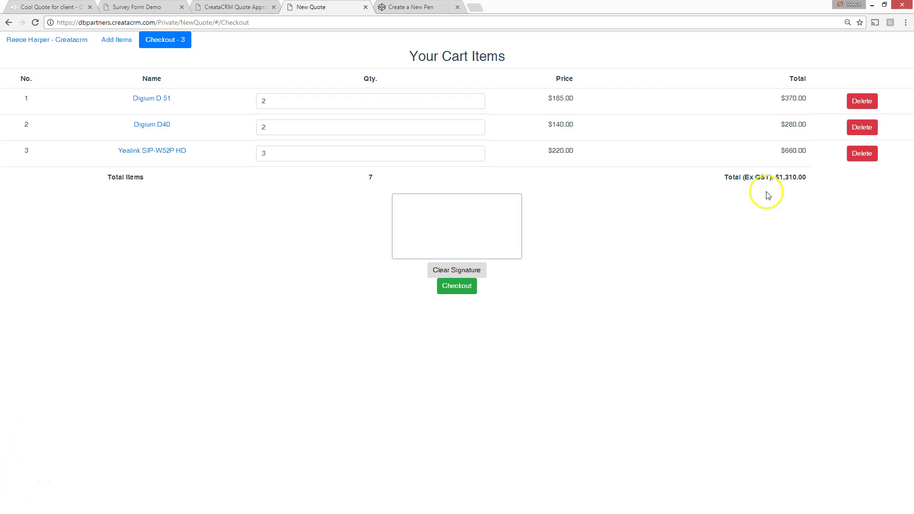
{"action": "left_click", "coordinate": [864, 155]}
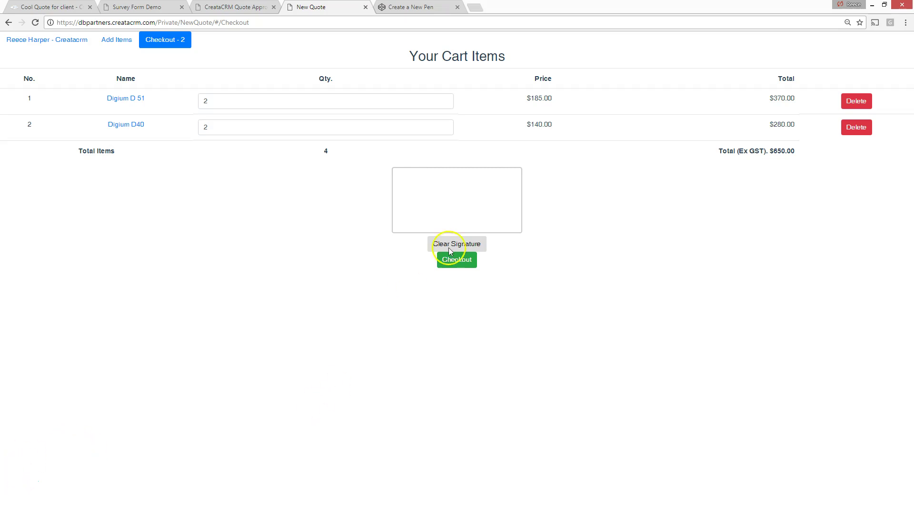
Sign in the signature box with a freehand scribble and check out the cart to create the quote.
{"action": "mouse_move", "coordinate": [430, 198]}
{"action": "left_mouse_down"}
{"action": "mouse_move", "coordinate": [412, 198]}
{"action": "mouse_move", "coordinate": [459, 217]}
{"action": "left_mouse_up"}
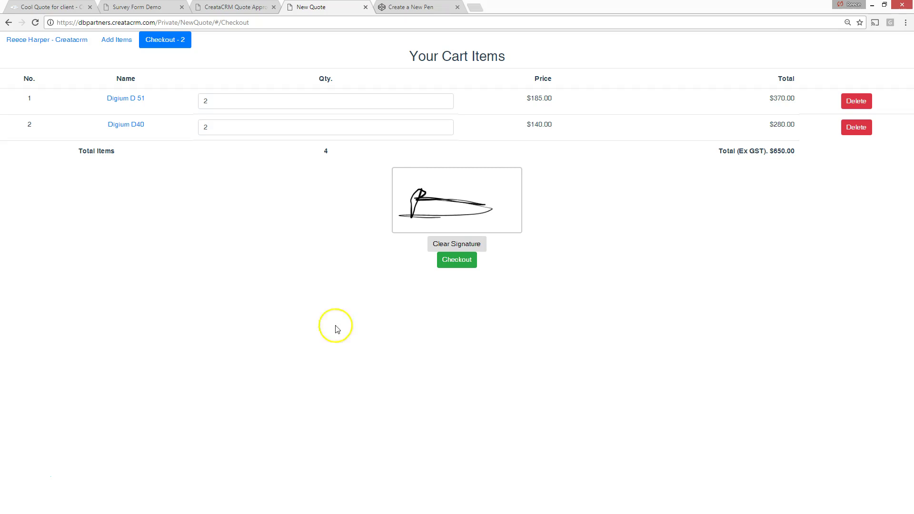
{"action": "left_click", "coordinate": [459, 261]}
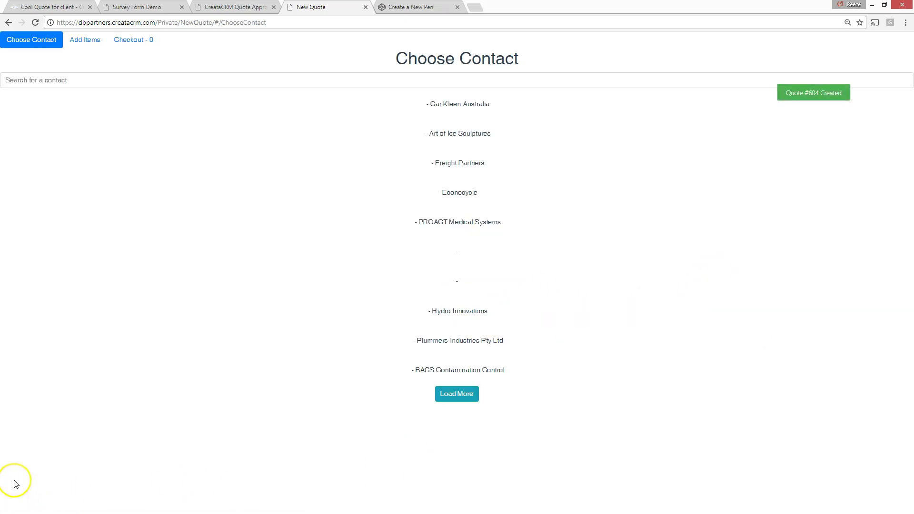
Switch to the newly created quote's record in CreataCRM and review its quote items and captured signature.
{"action": "left_click", "coordinate": [48, 7]}
{"action": "scroll", "coordinate": [328, 186], "scroll_direction": "down", "scroll_amount": 1}
{"action": "scroll", "coordinate": [328, 186], "scroll_direction": "up", "scroll_amount": 1}
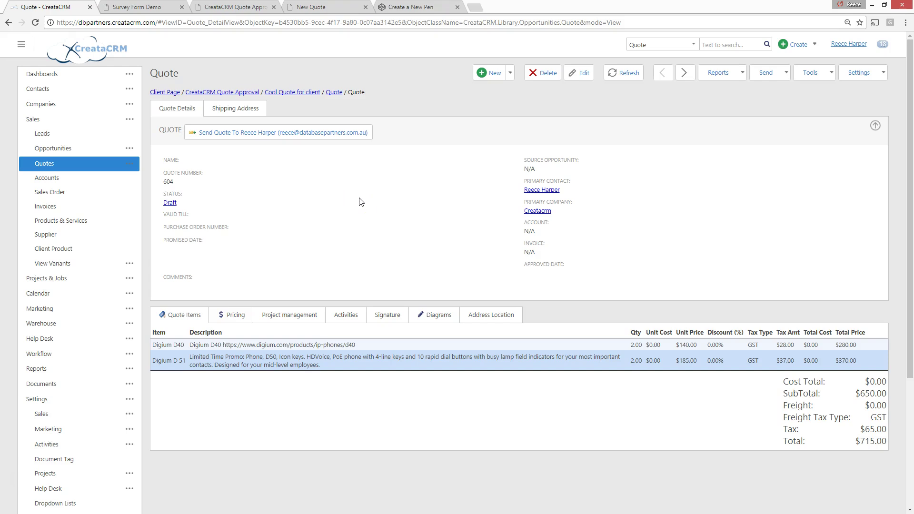
{"action": "left_click", "coordinate": [18, 480]}
{"action": "left_click", "coordinate": [387, 315]}
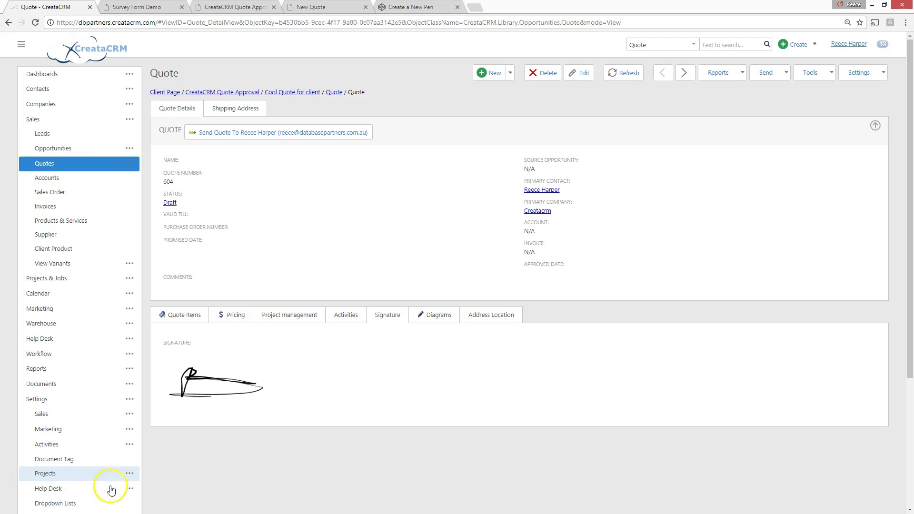
{"action": "left_click", "coordinate": [200, 475]}
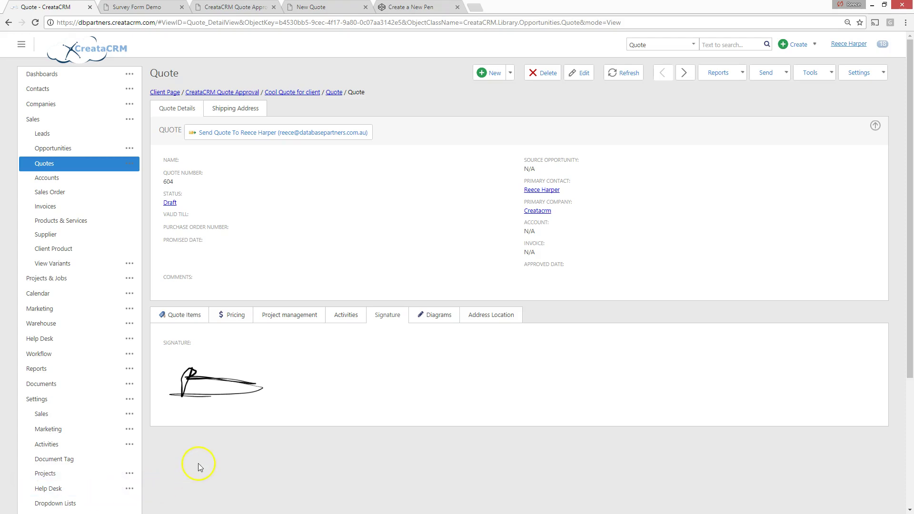
{"action": "left_click", "coordinate": [51, 491]}
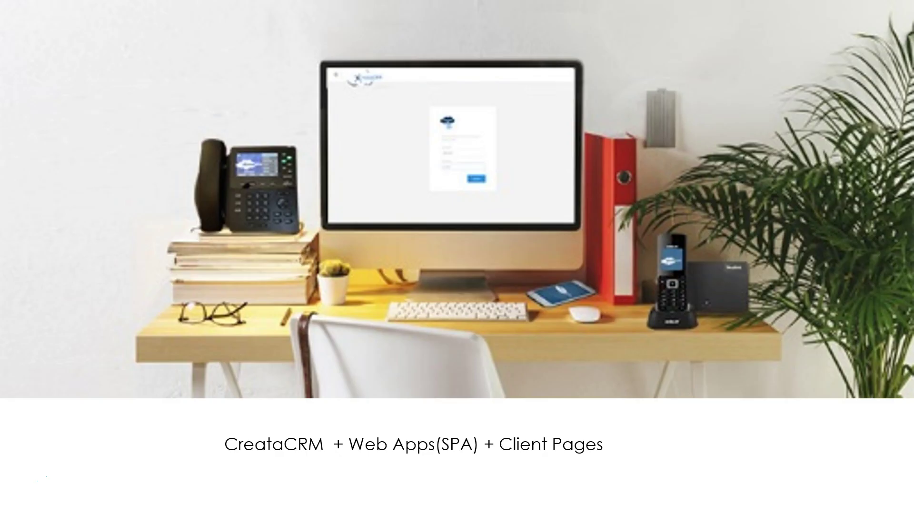